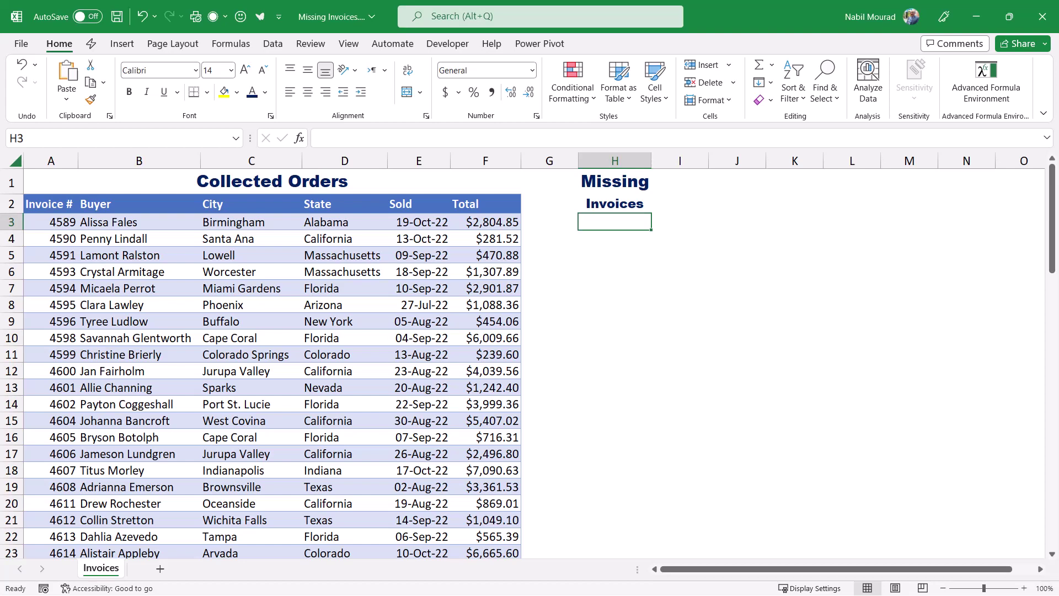
Start =LET( in H3, naming the invoice range A3:A70 as A
type("=LET(")
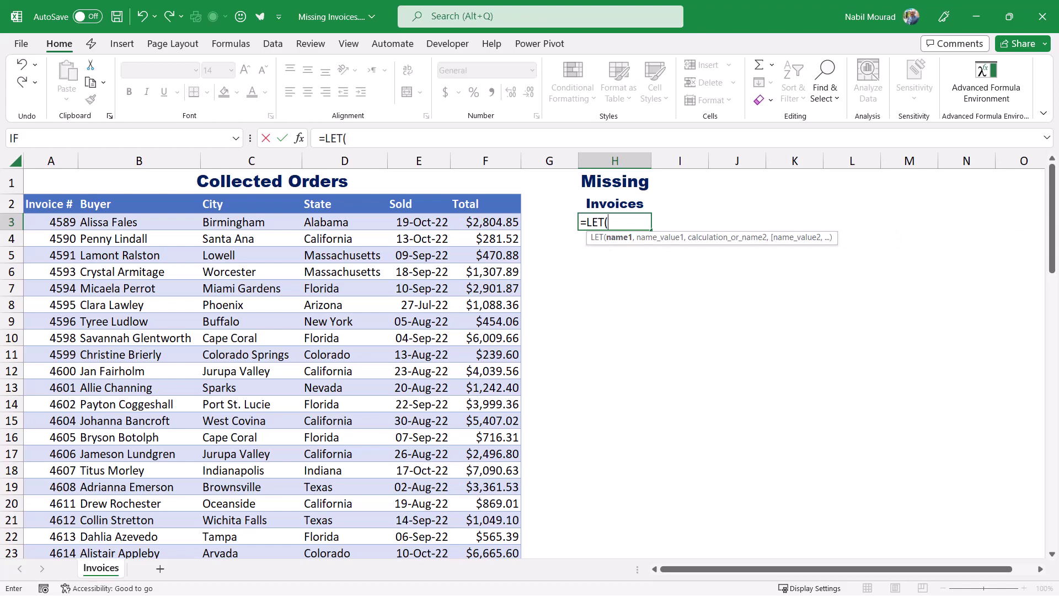
type("A")
type(",")
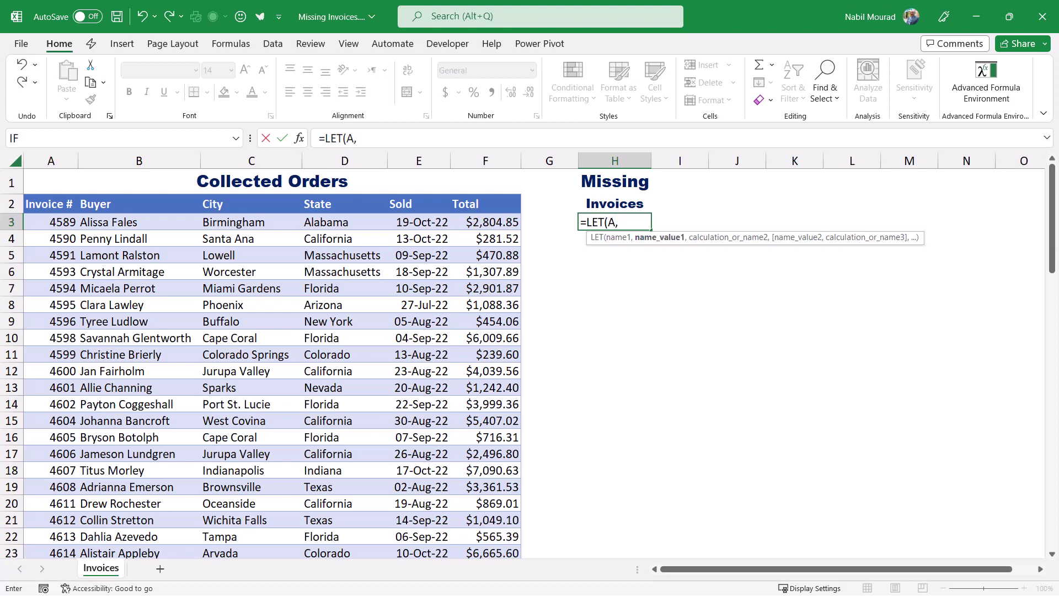
key("Home")
key("ctrl+shift+Down")
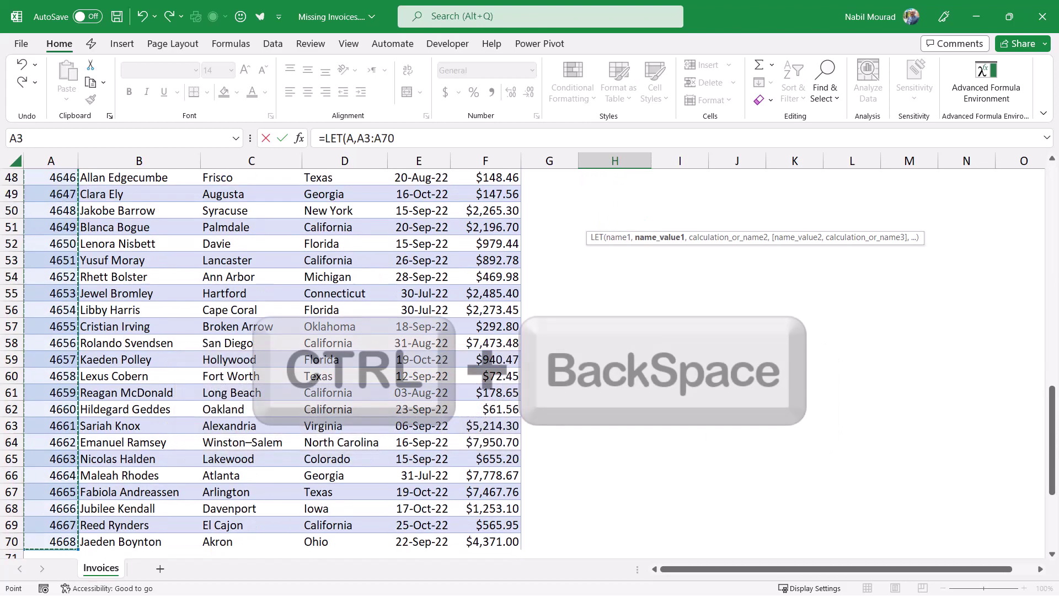
key("ctrl+BackSpace")
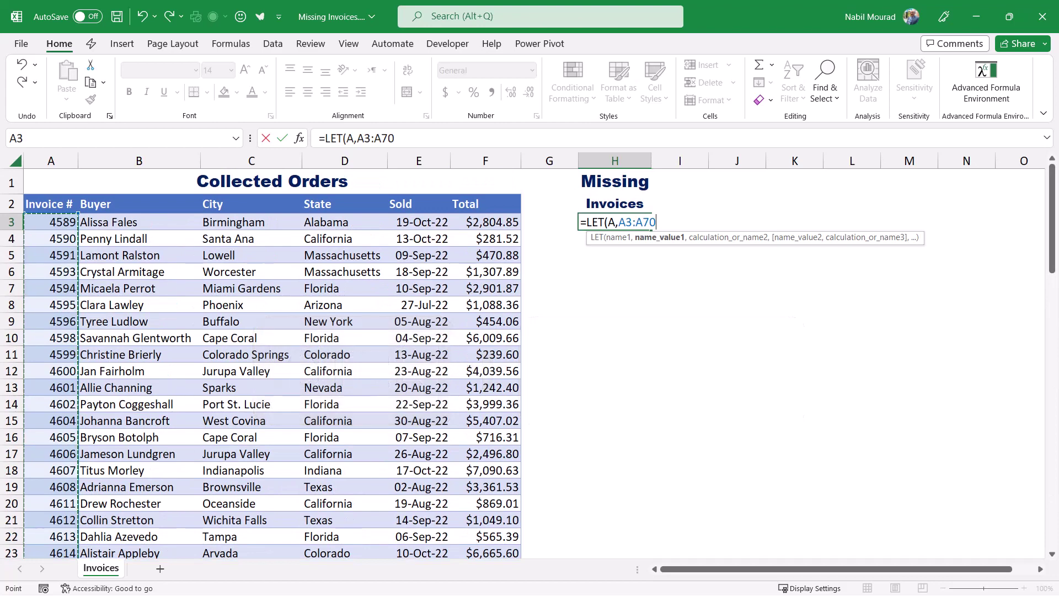
type(",")
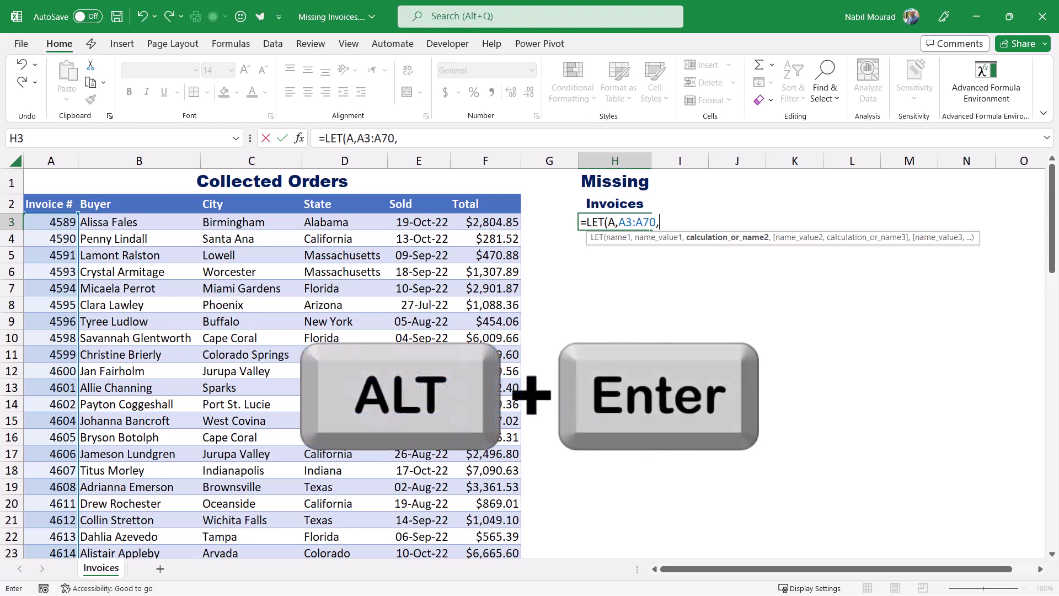
On a new formula line, define B as SEQUENCE(MAX(A)-MIN(A)+1 rows
key("alt+Return")
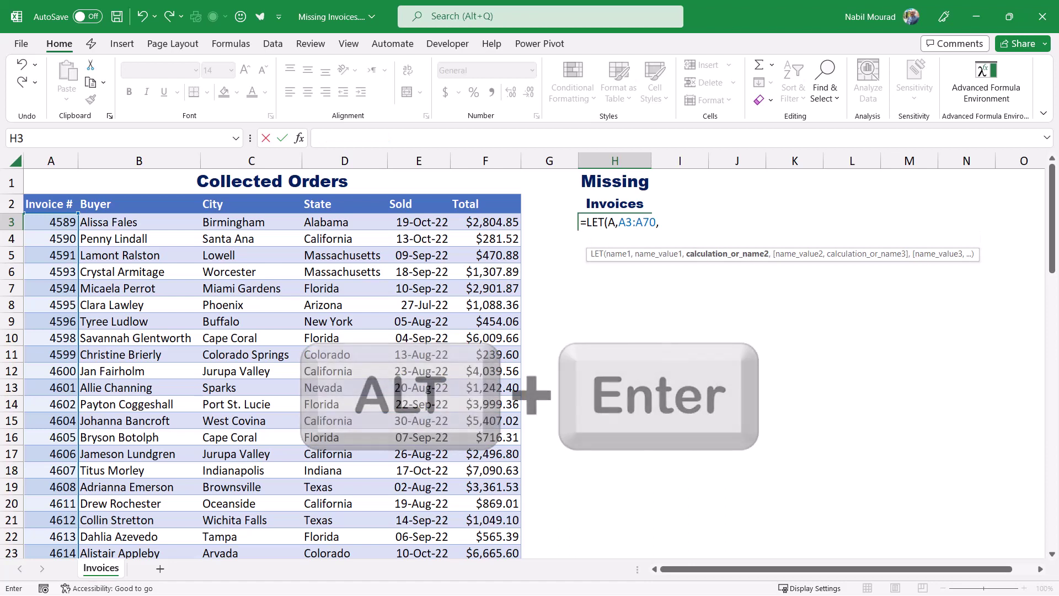
type("B")
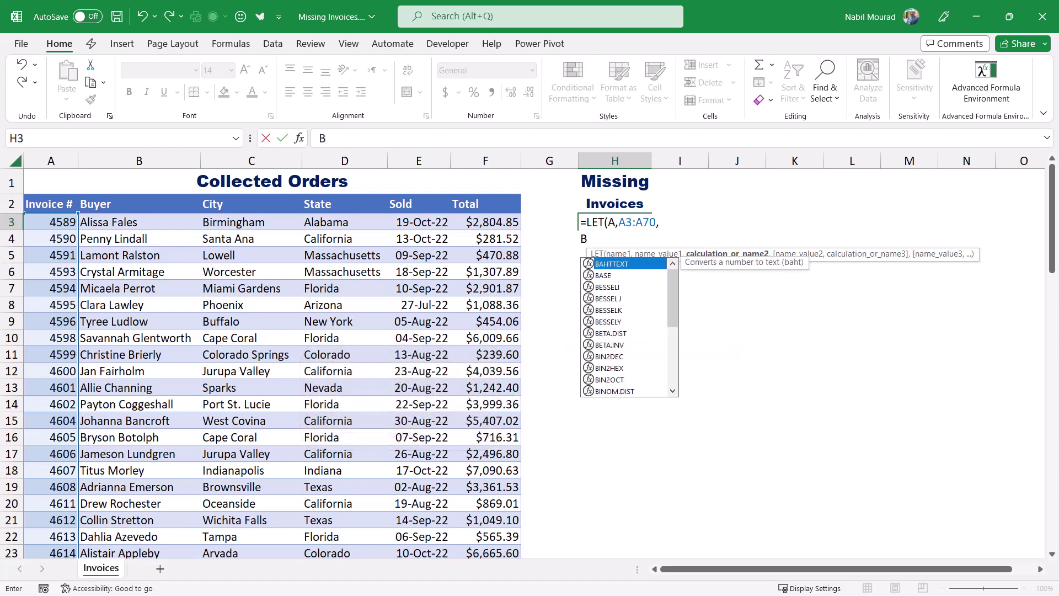
type(",")
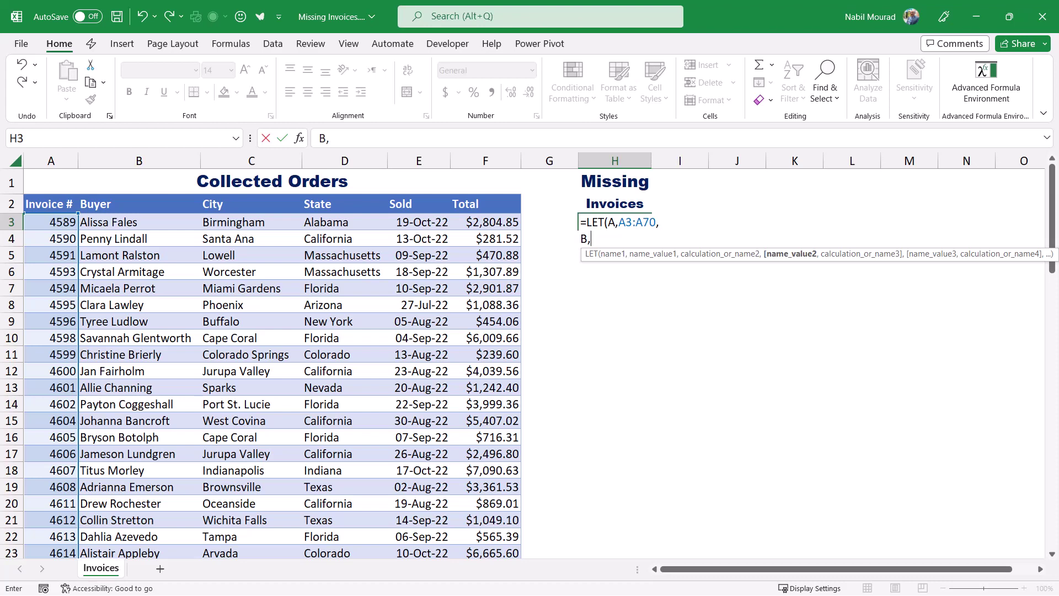
type("Seq")
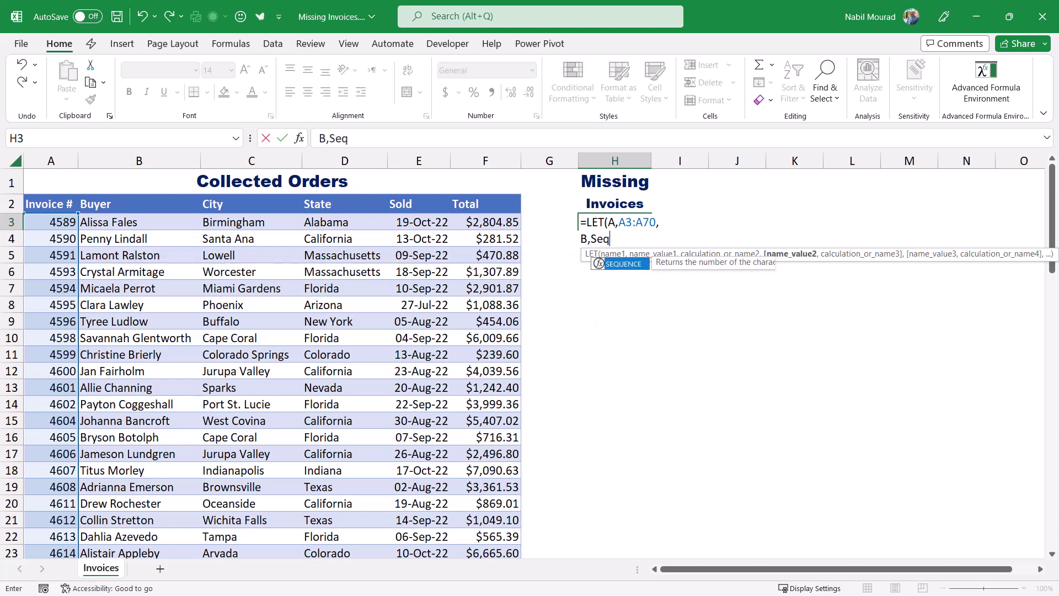
key("Tab")
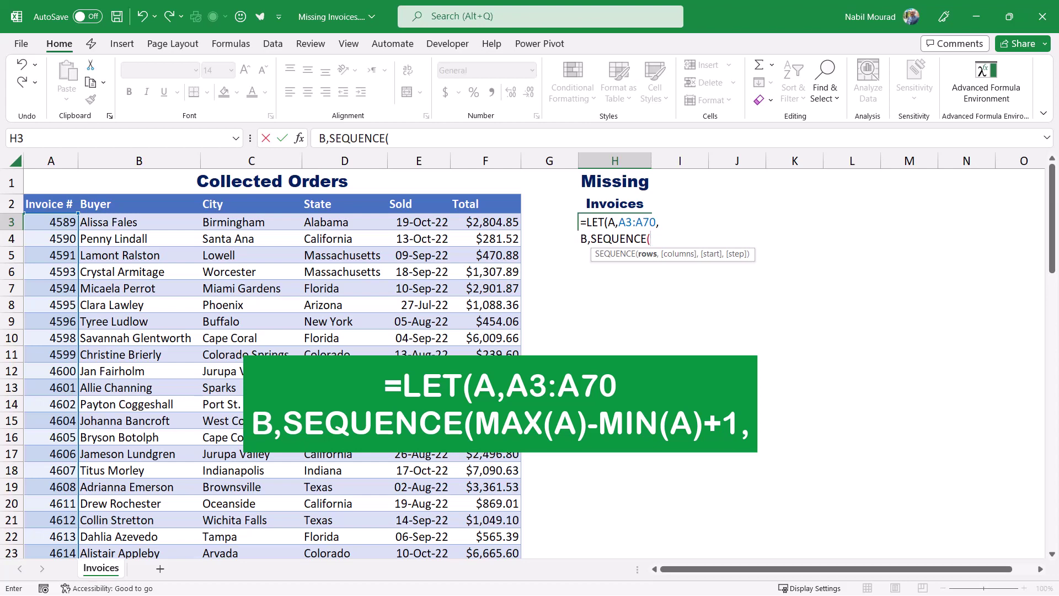
type("MAX(")
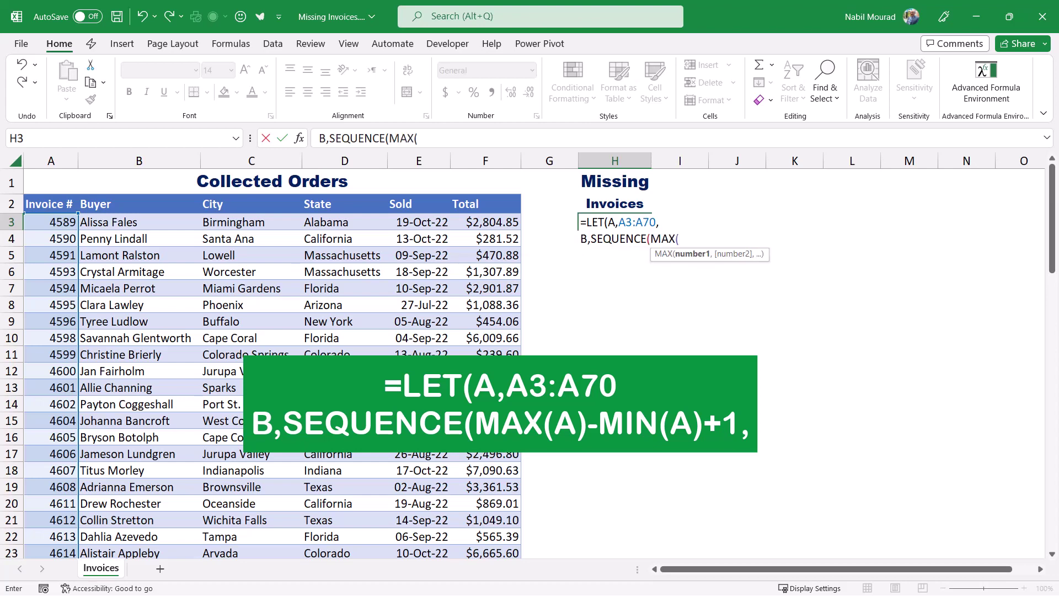
type("A")
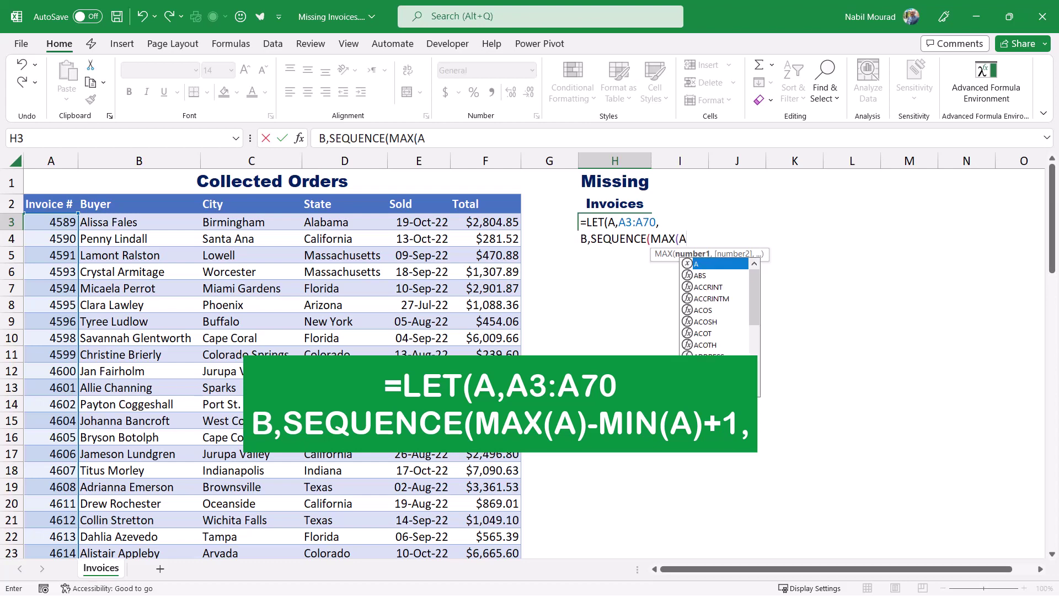
type(")")
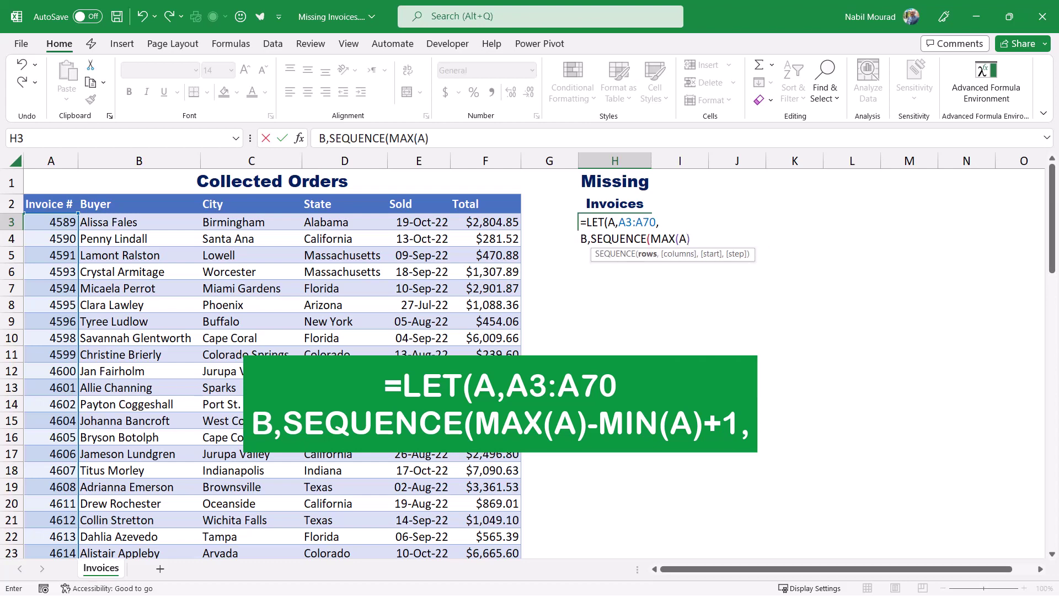
type("-MIN(A)")
type("+1,")
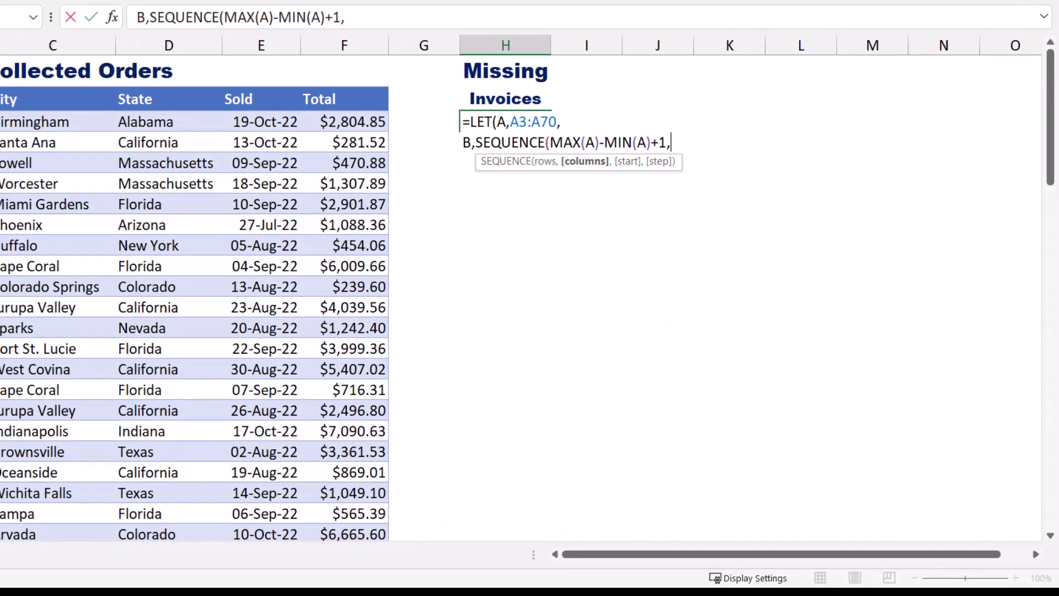
Finish B's SEQUENCE with 1 column, start MIN(A), step 1, and return B
type("1,")
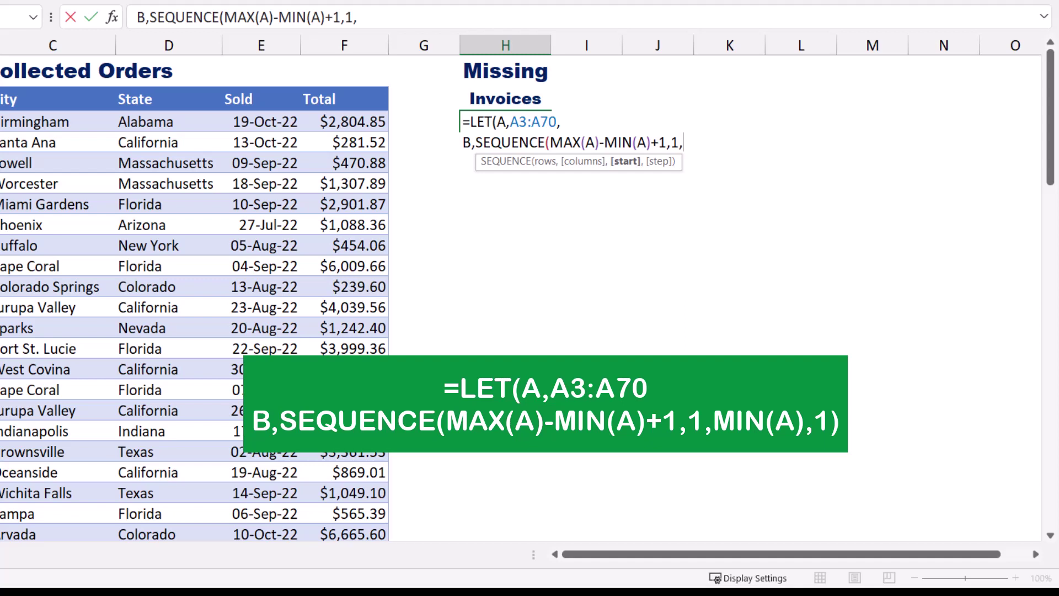
type("Min")
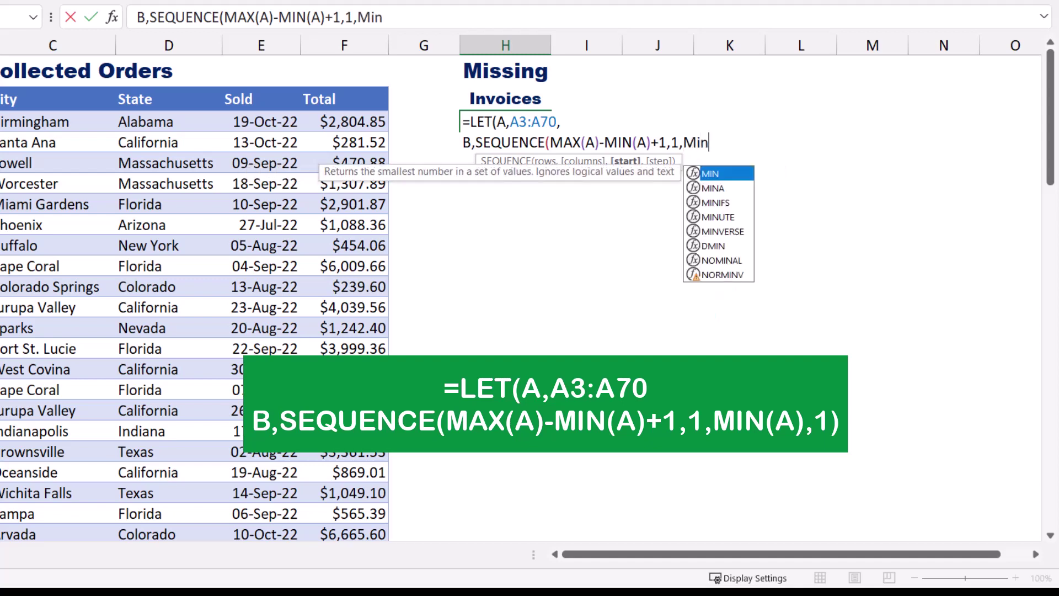
key("Tab")
type("A")
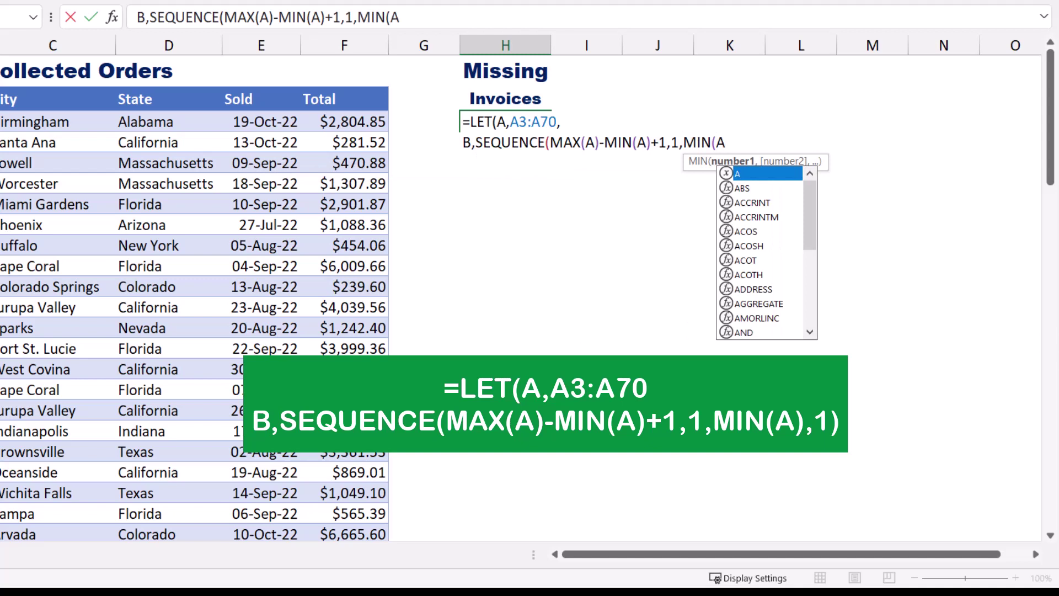
type(")")
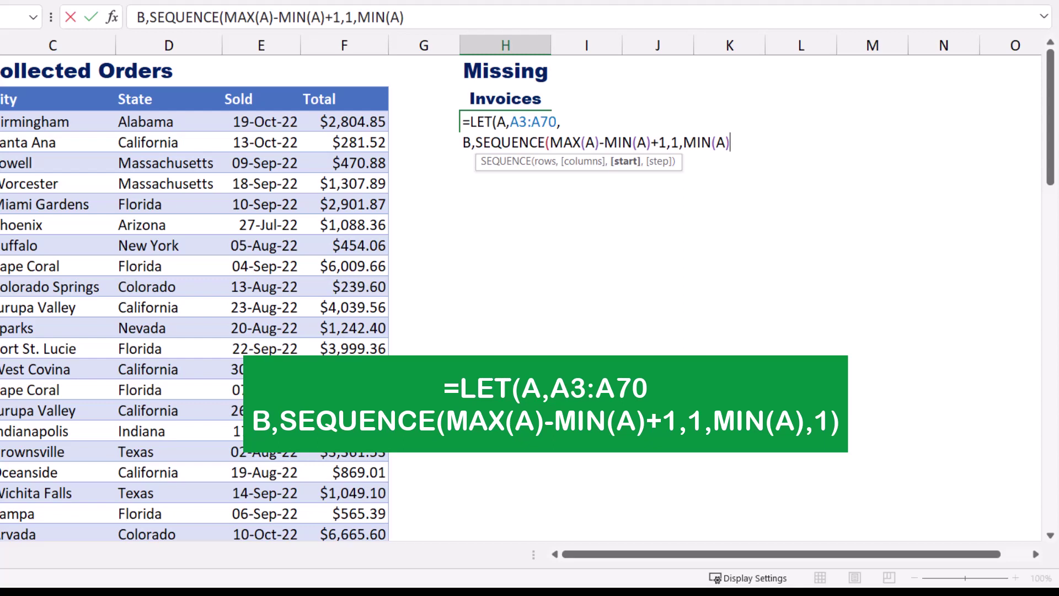
type(",")
type("1)")
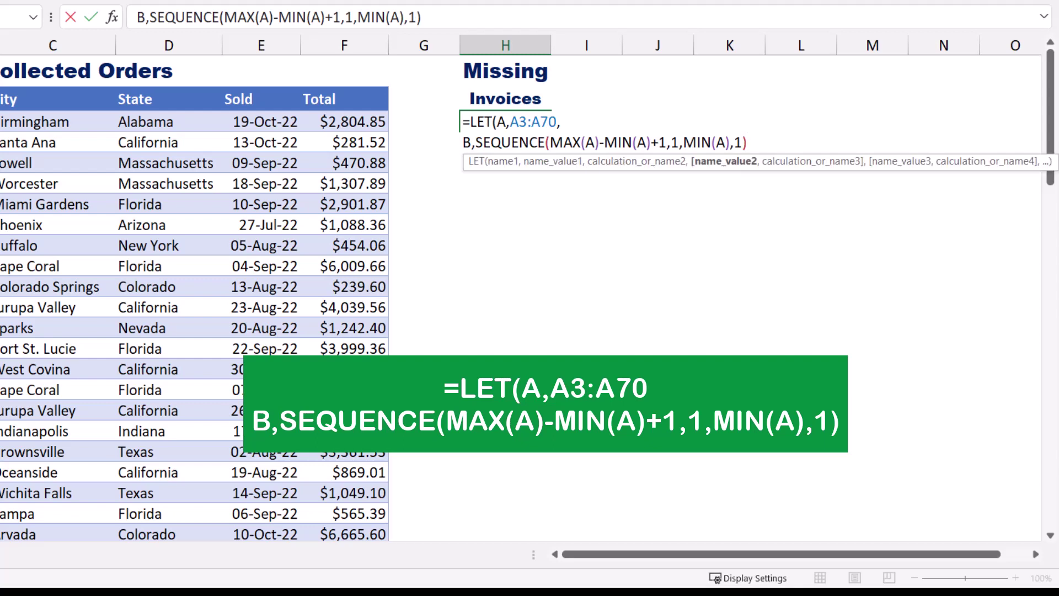
type(",B")
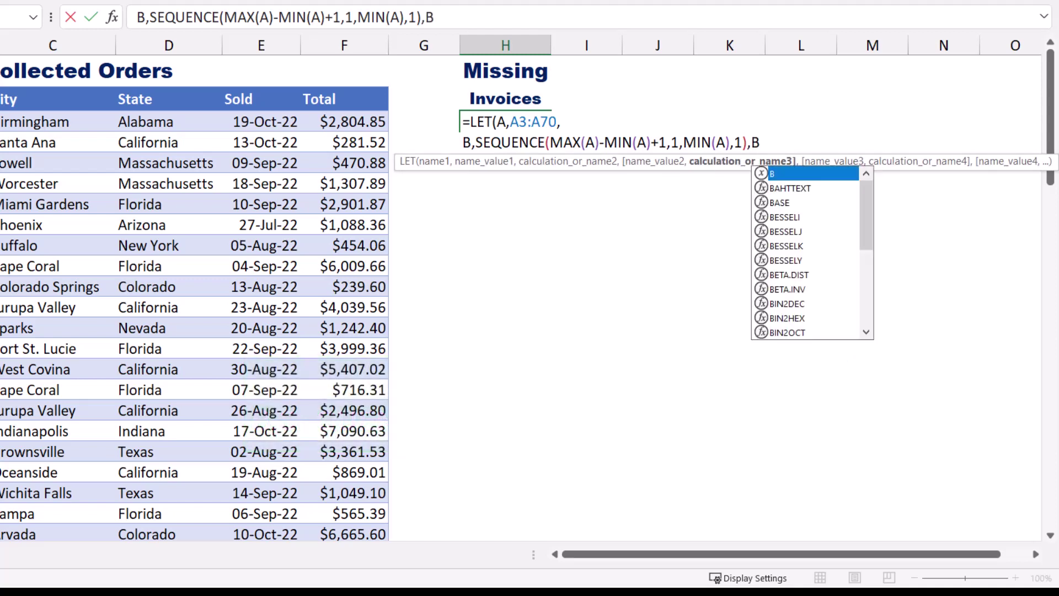
type(")")
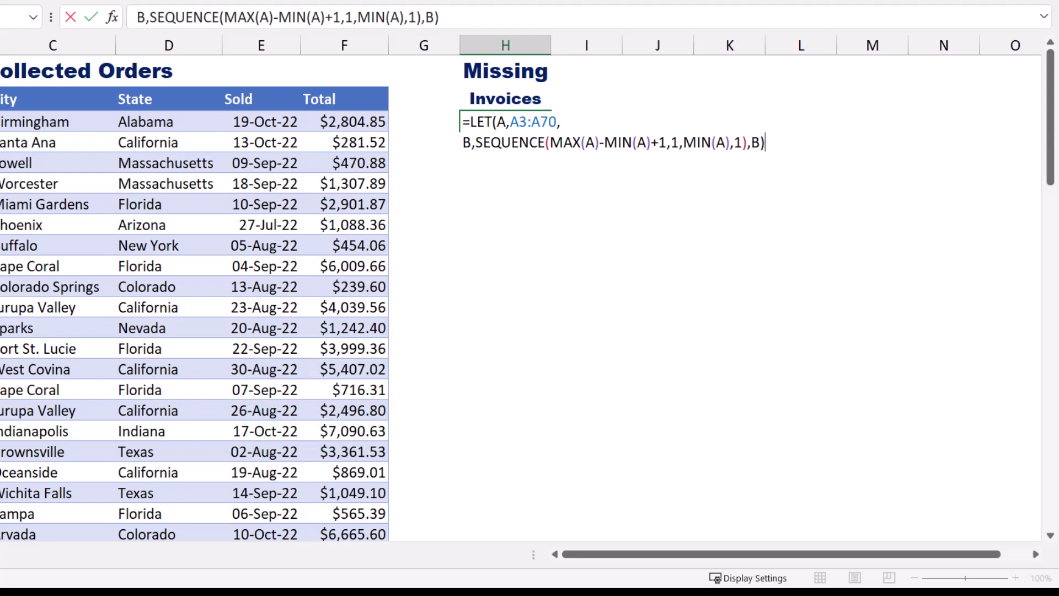
Commit the H3 formula and check the spill runs from 4589 to 4668
key("Return")
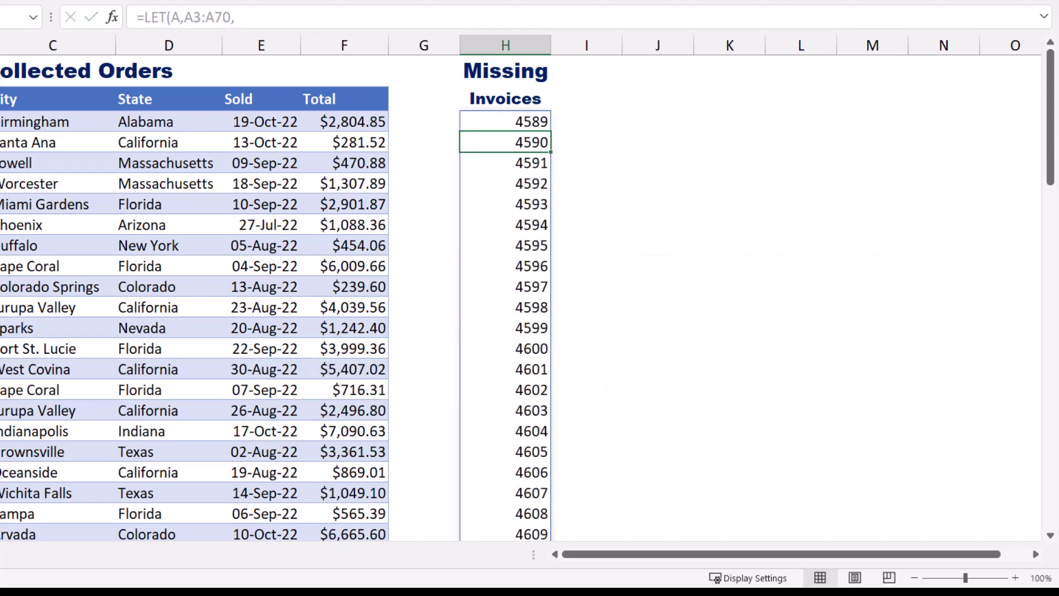
scroll(530, 331, "down", 3)
scroll(529, 331, "down", 12)
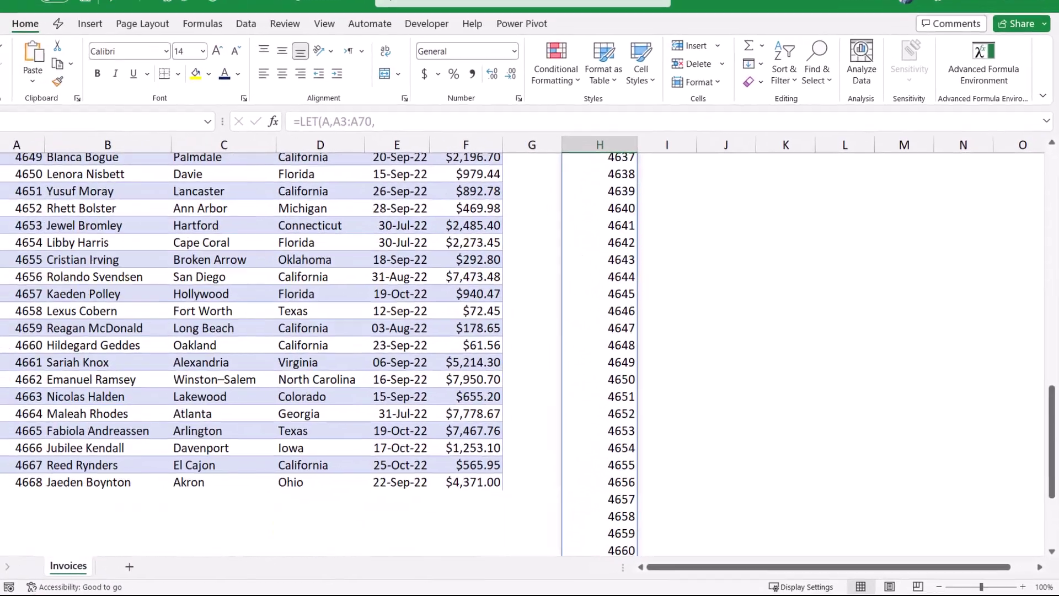
scroll(530, 331, "down", 5)
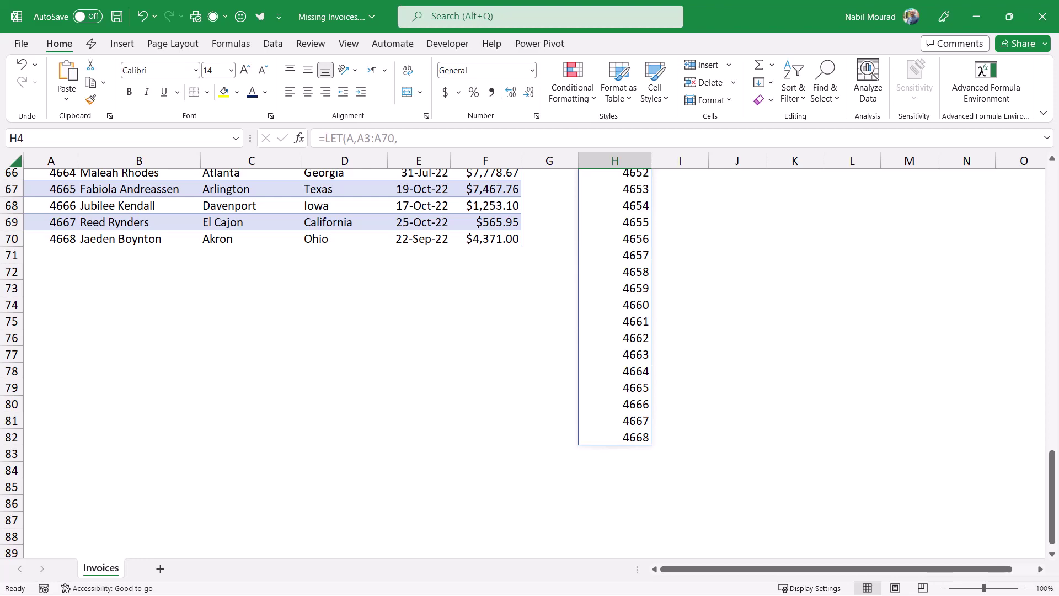
scroll(530, 359, "up", 7)
scroll(530, 359, "up", 7)
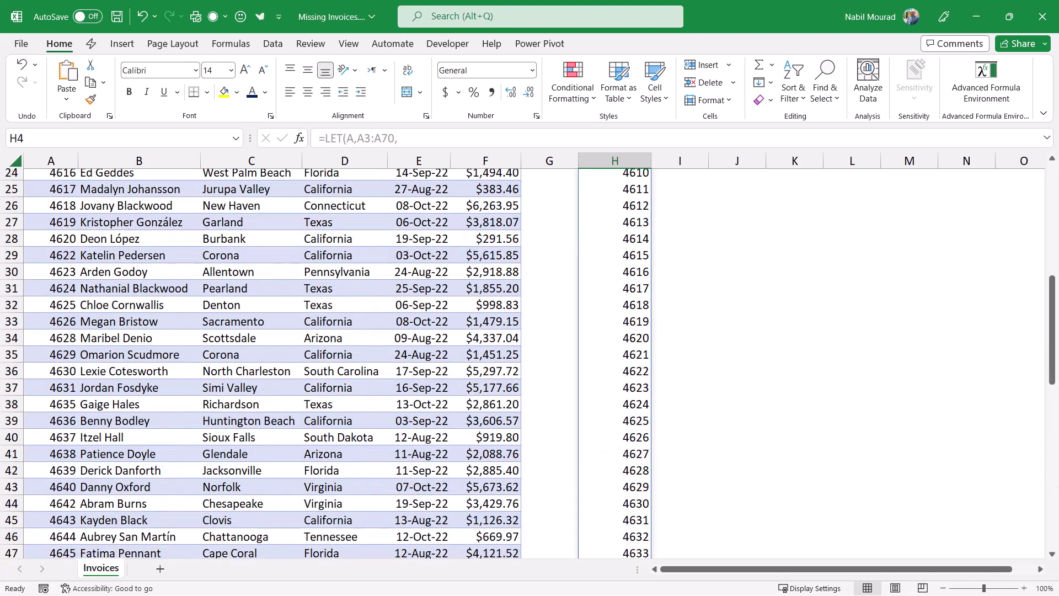
scroll(530, 358, "up", 6)
scroll(529, 358, "up", 2)
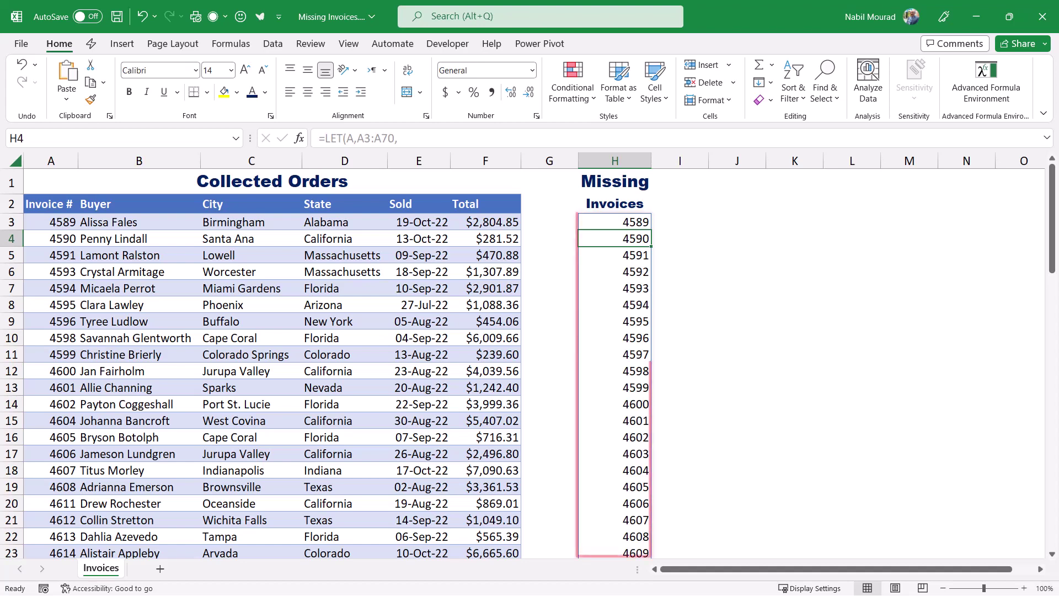
key("Up")
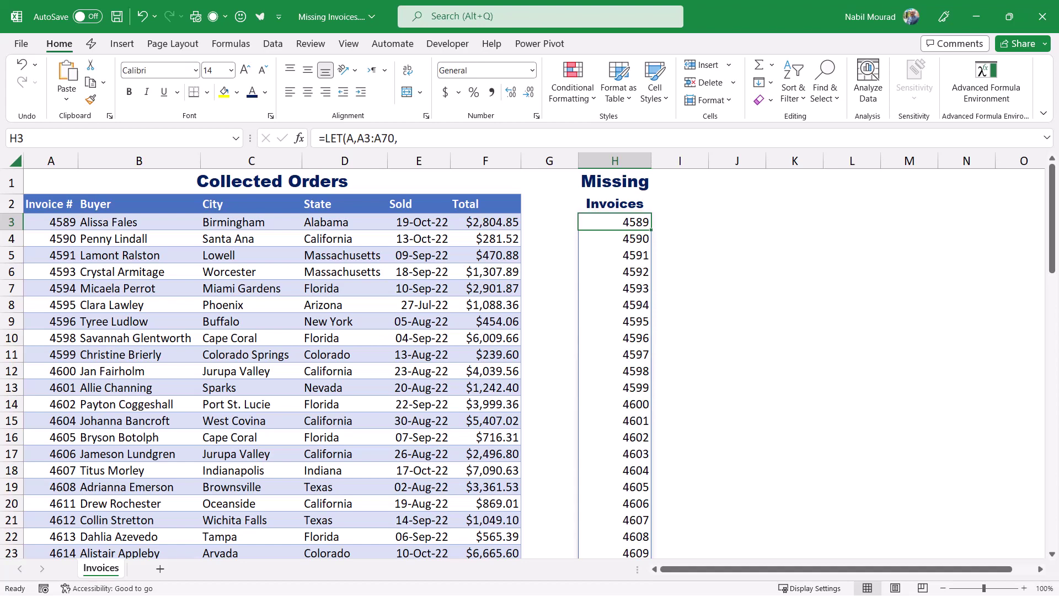
Enter =XMATCH(H3#,$A$3:$A$70) in J3 to locate each spilled number
key("Right")
key("Right")
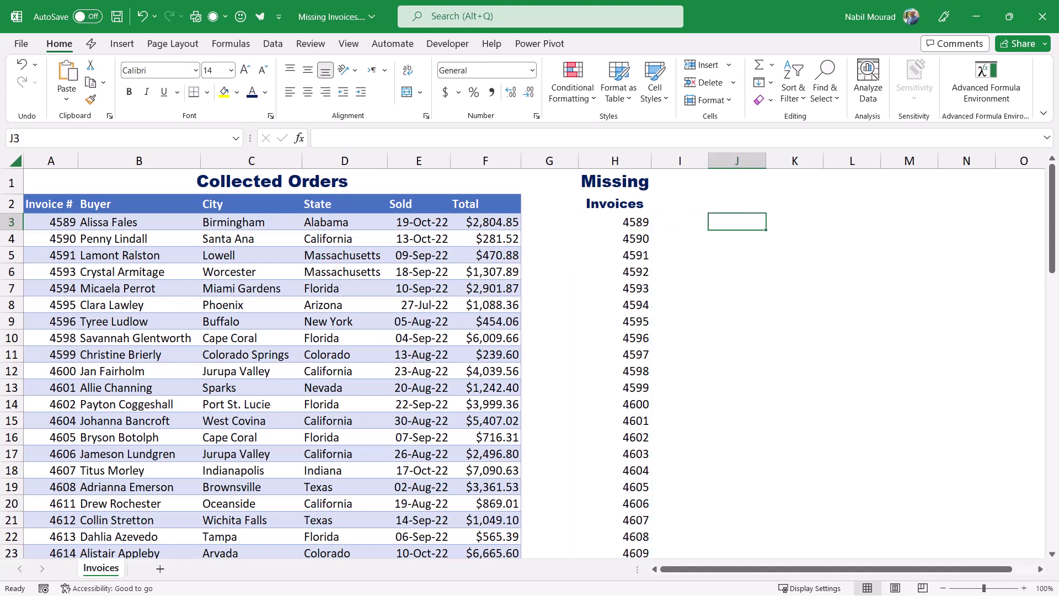
type("=")
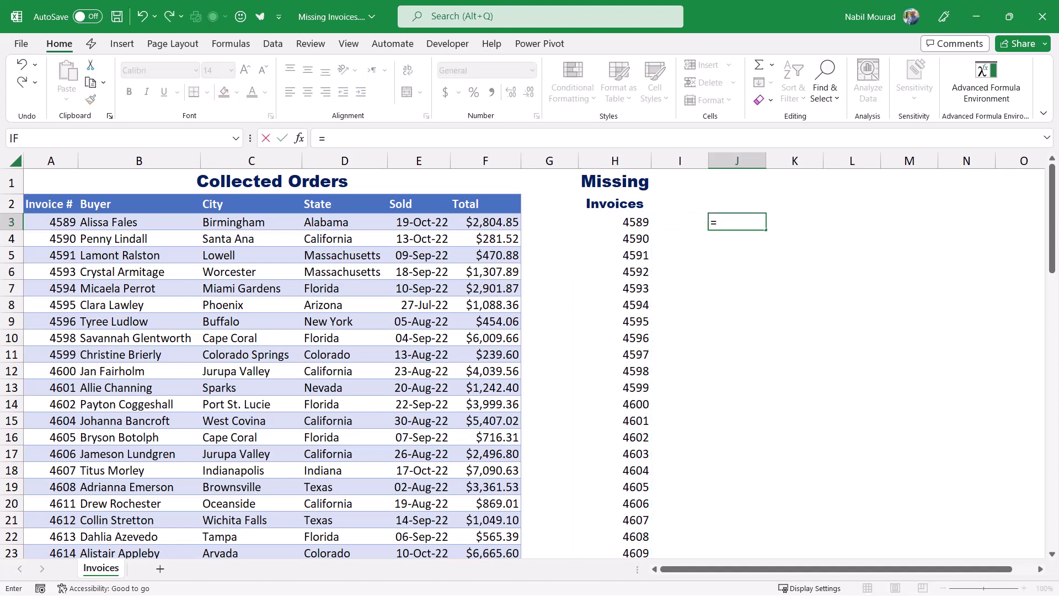
type("xmatc")
key("Tab")
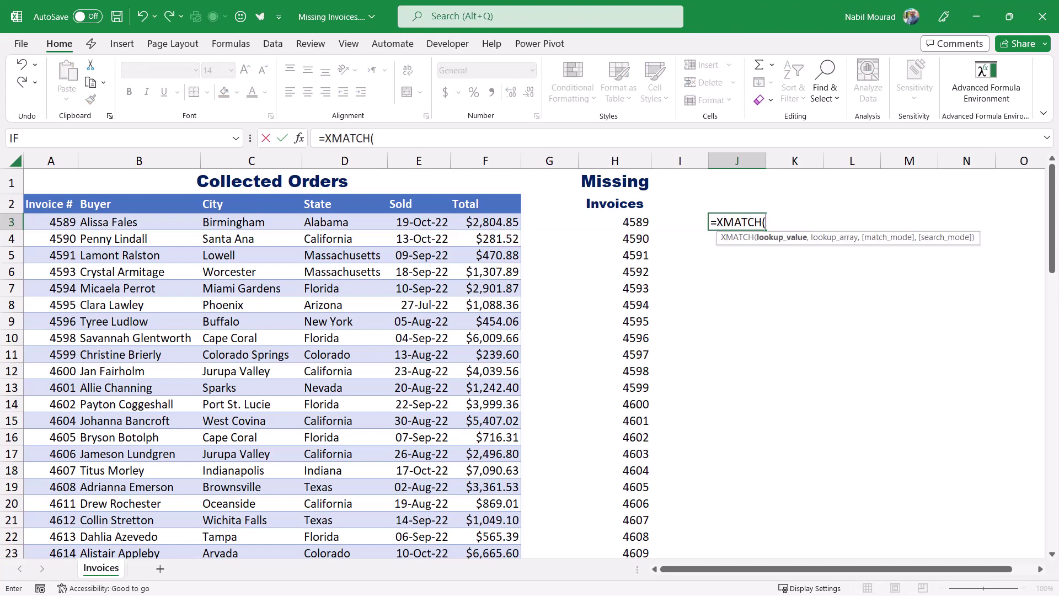
key("Left")
key("Left")
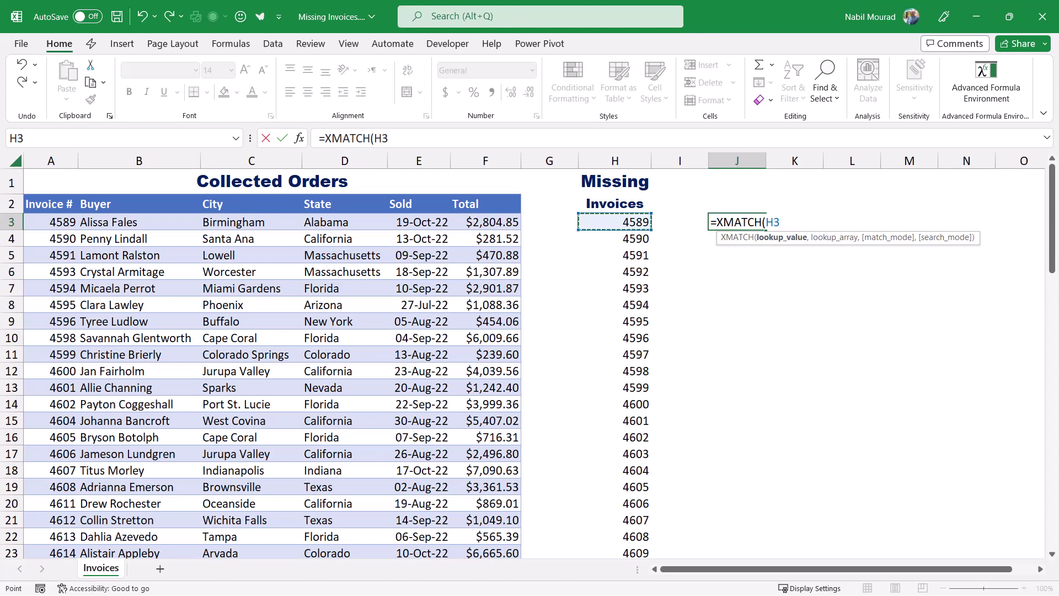
type("#")
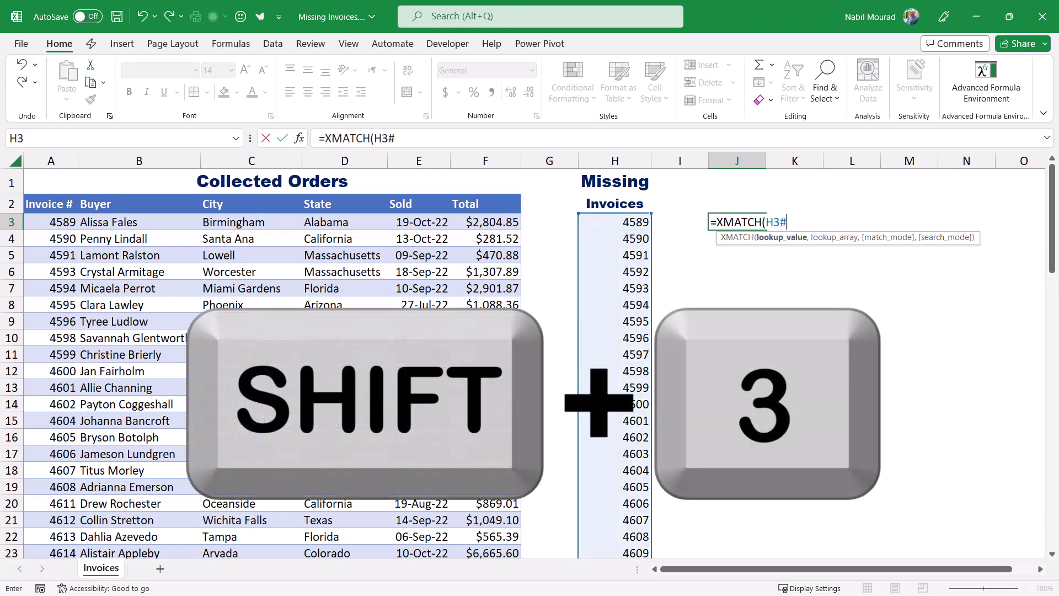
type(",")
left_click(50, 222)
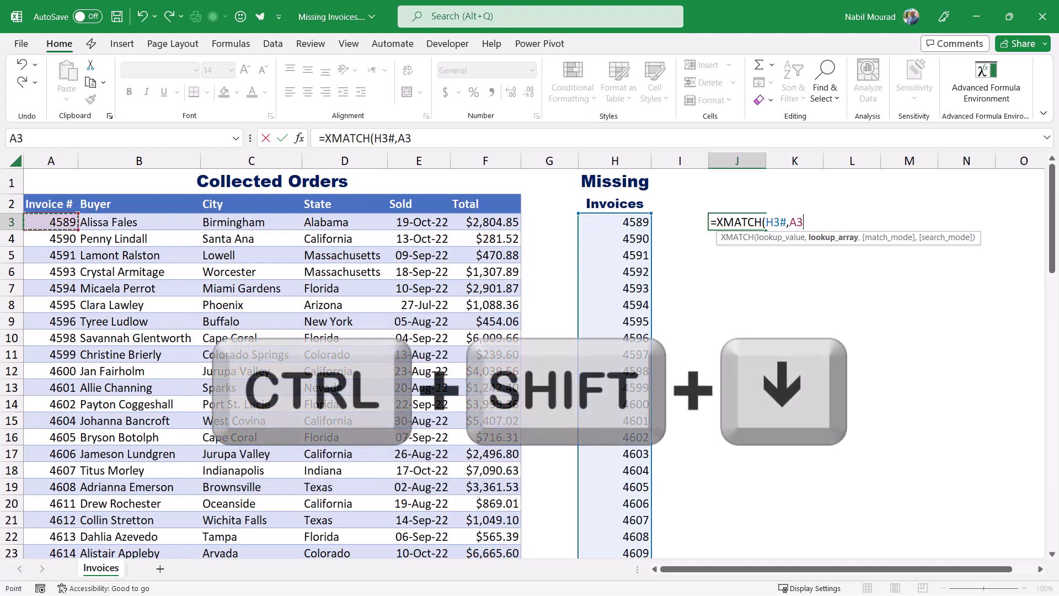
key("ctrl+shift+Down")
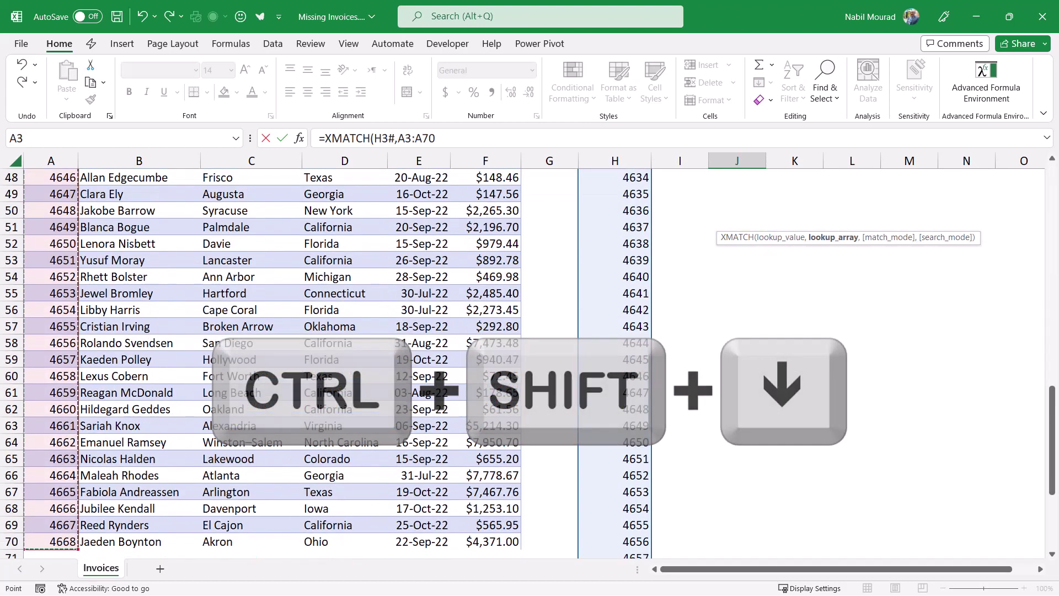
key("F4")
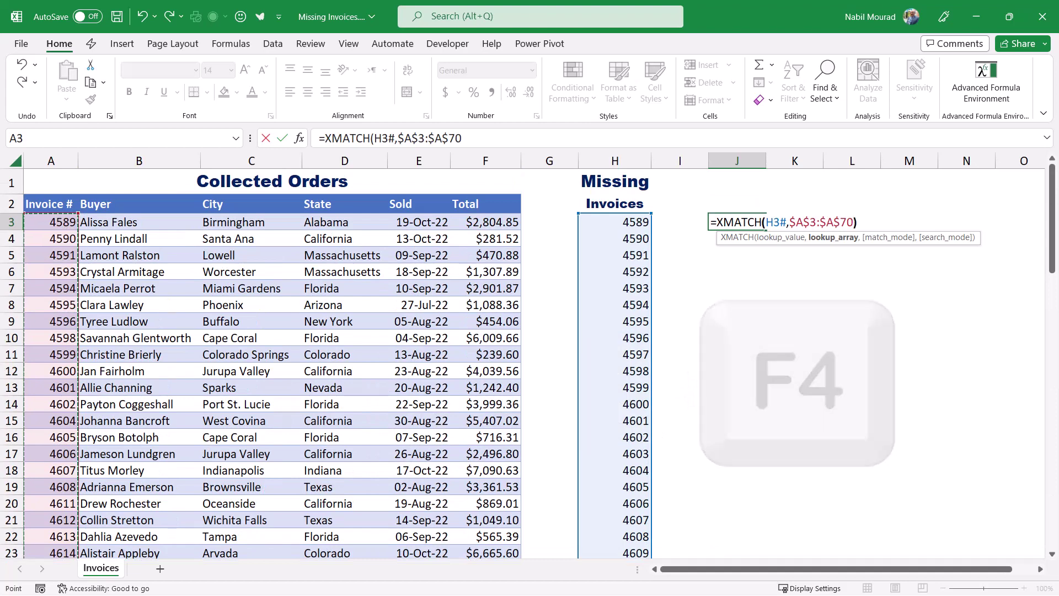
type(")")
key("Return")
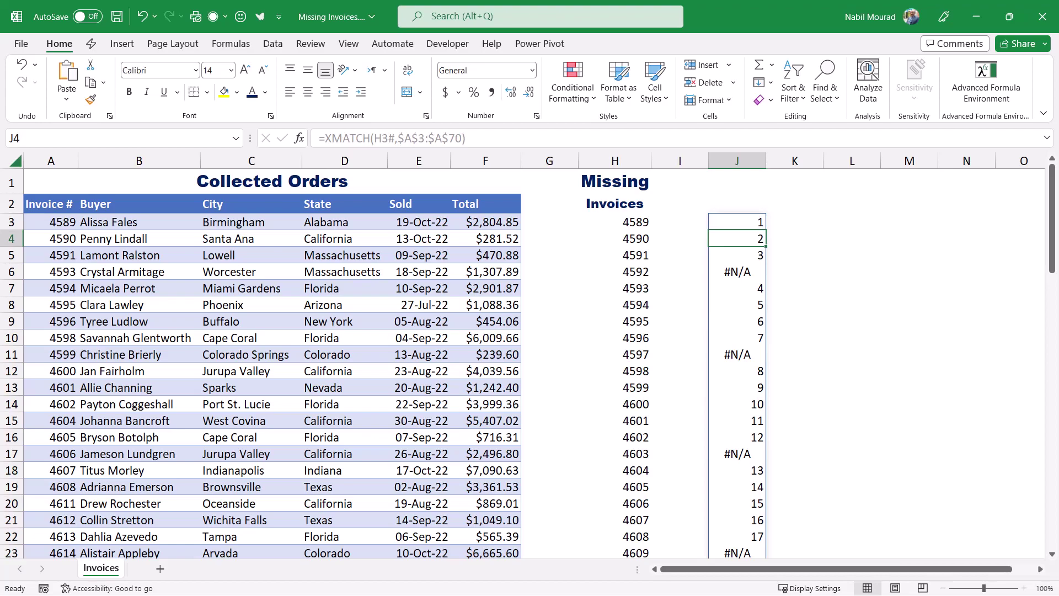
key("Up")
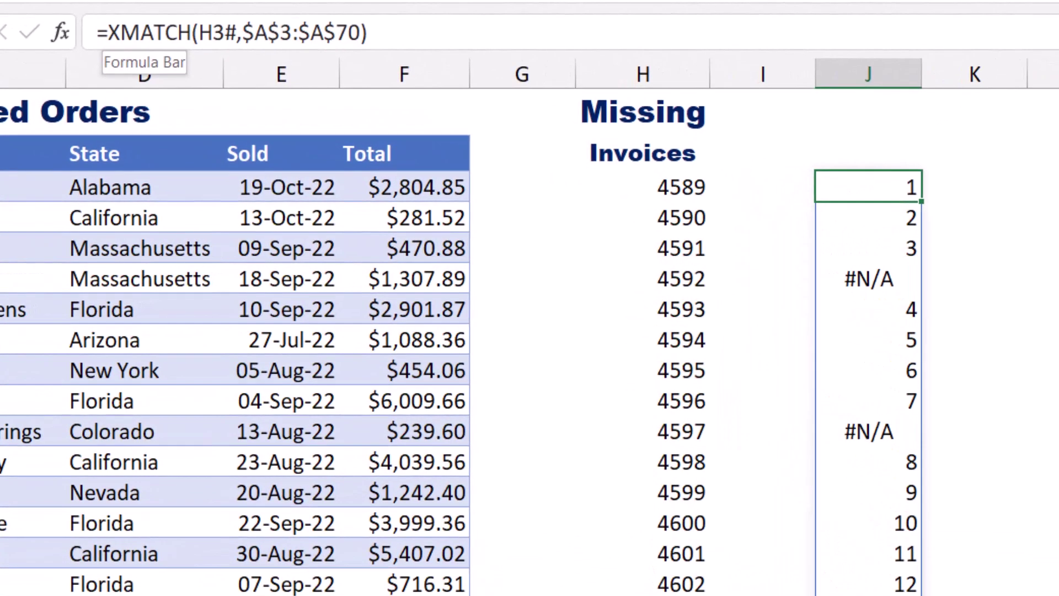
Wrap the J3 XMATCH in ISNA so absent invoices like 4592 show TRUE
left_click(108, 32)
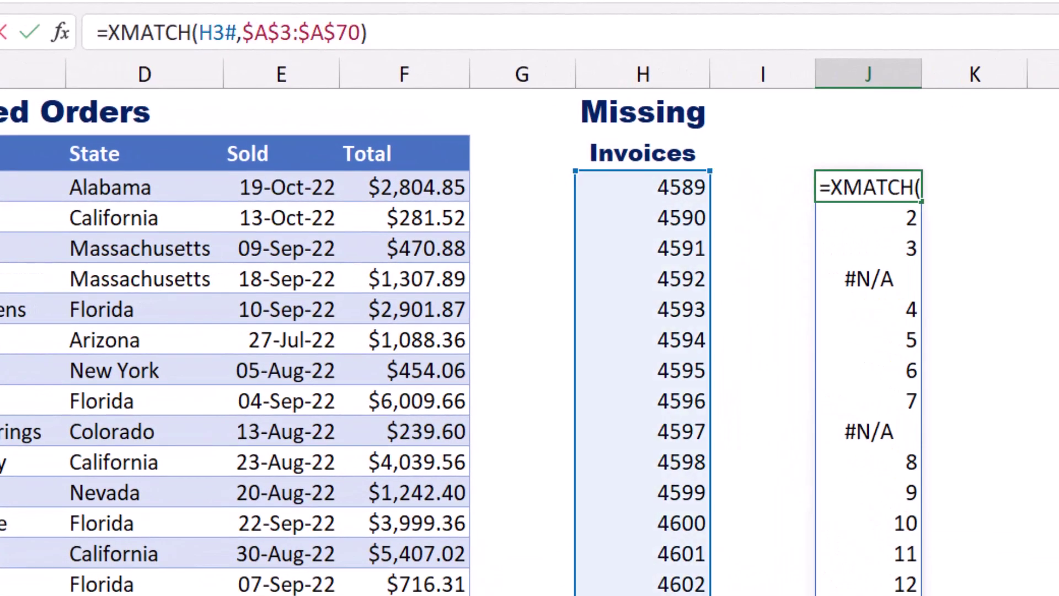
type("isna")
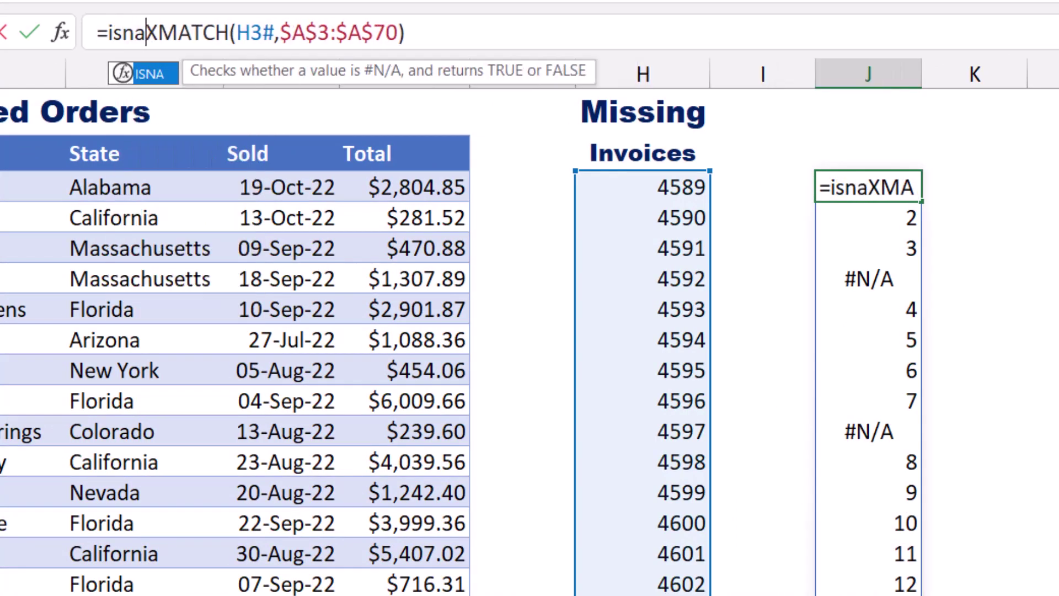
key("Tab")
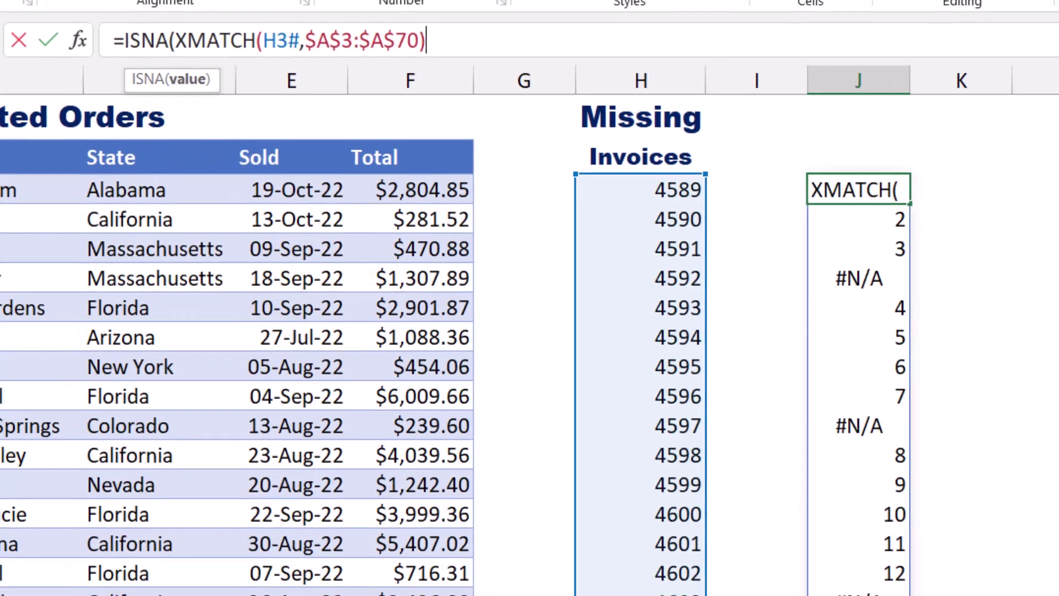
key("End")
type(")")
key("Return")
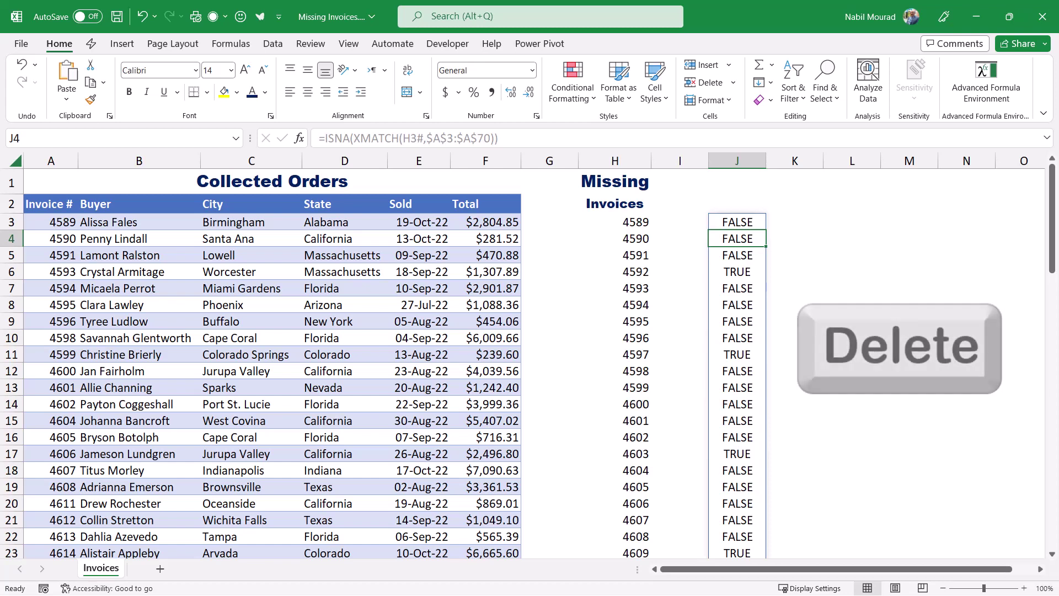
Clear J3, then reopen H3's LET, remove its final B and start a new line
key("Up")
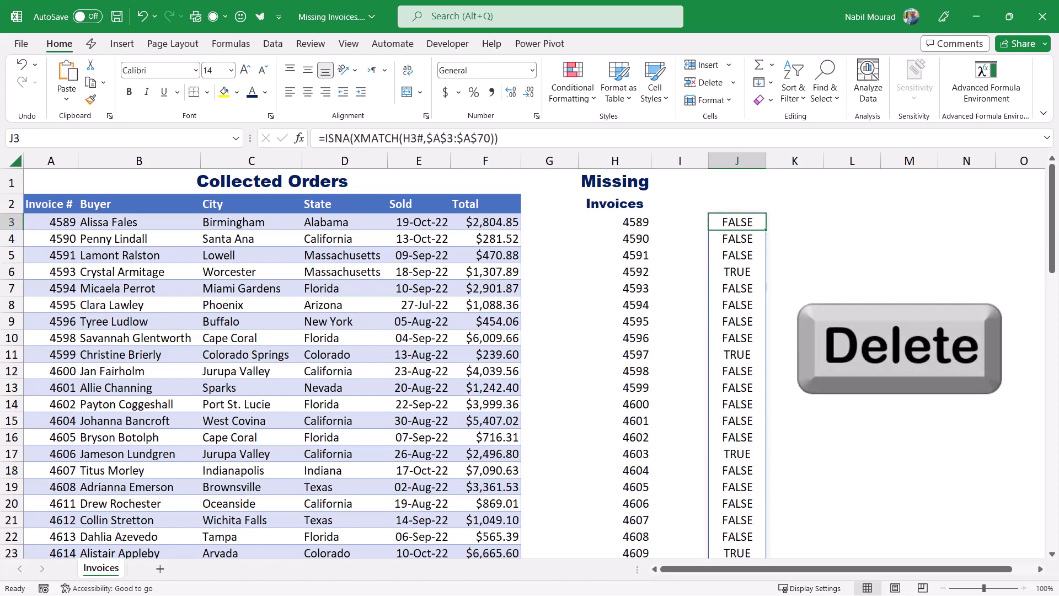
key("Delete")
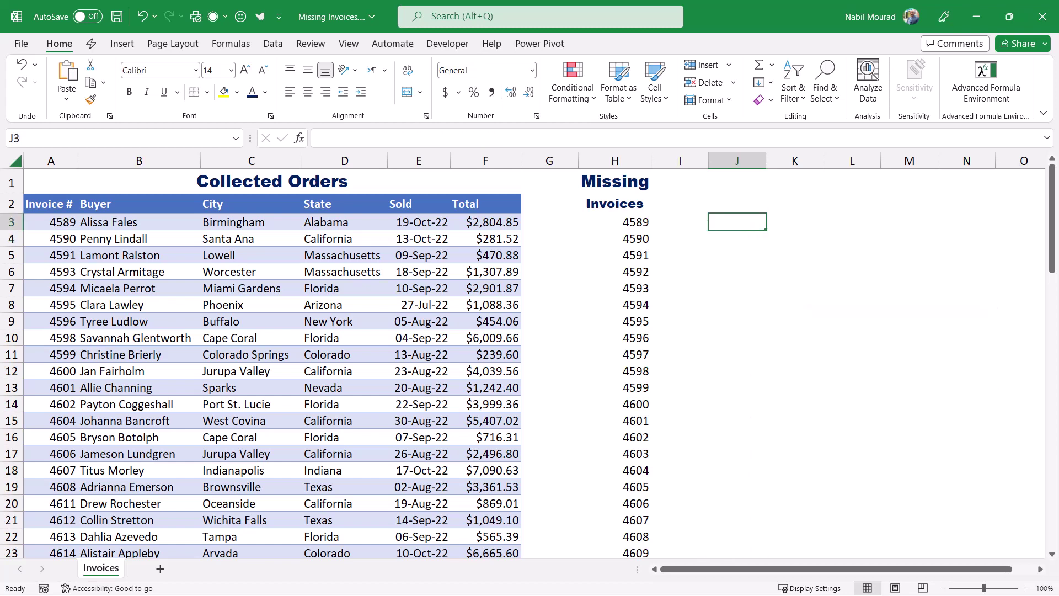
key("Left")
key("Left")
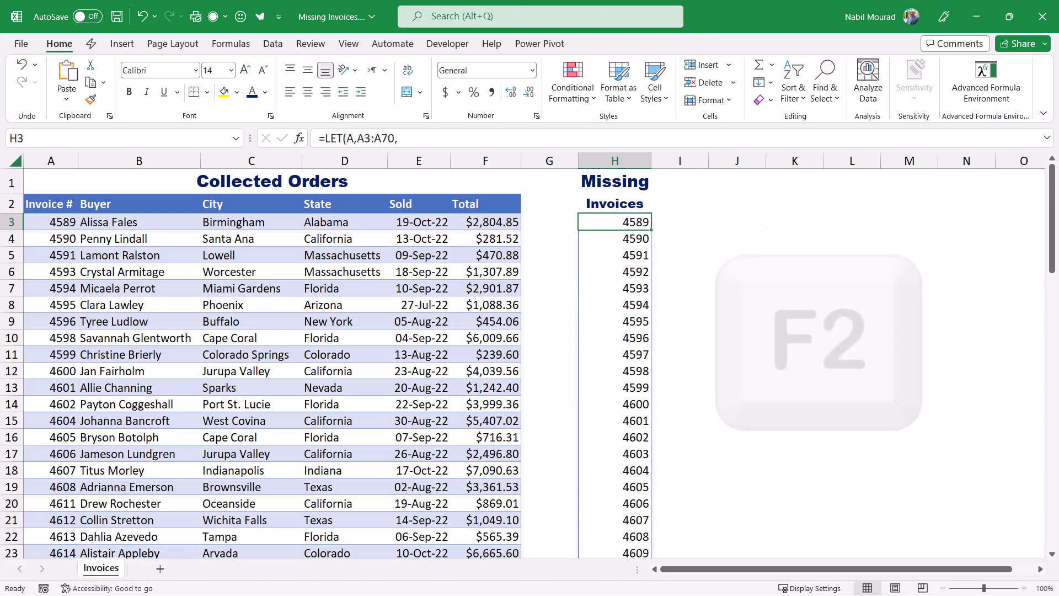
key("F2")
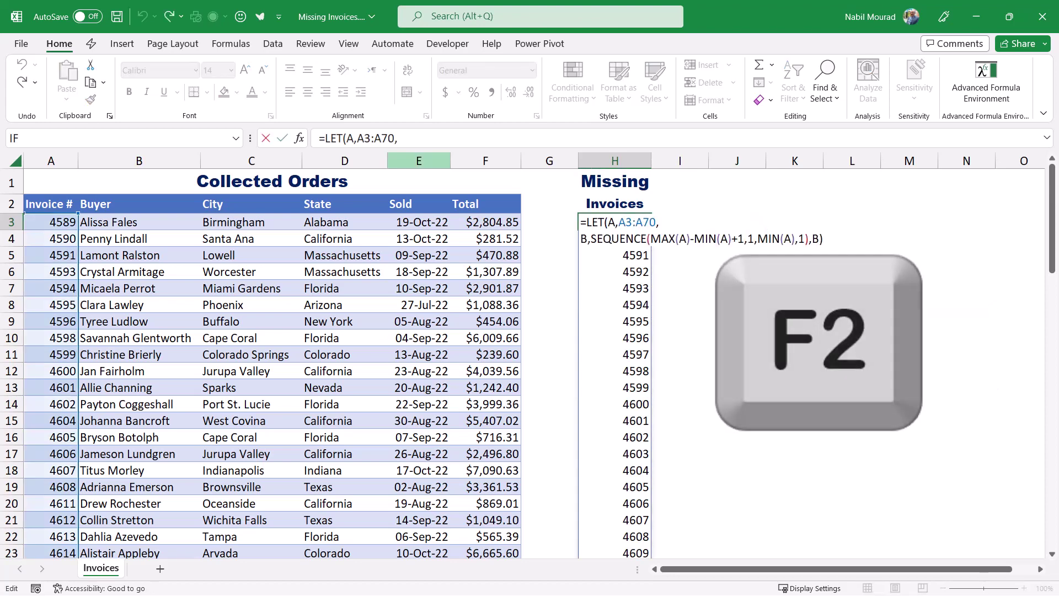
key("ctrl+shift+u")
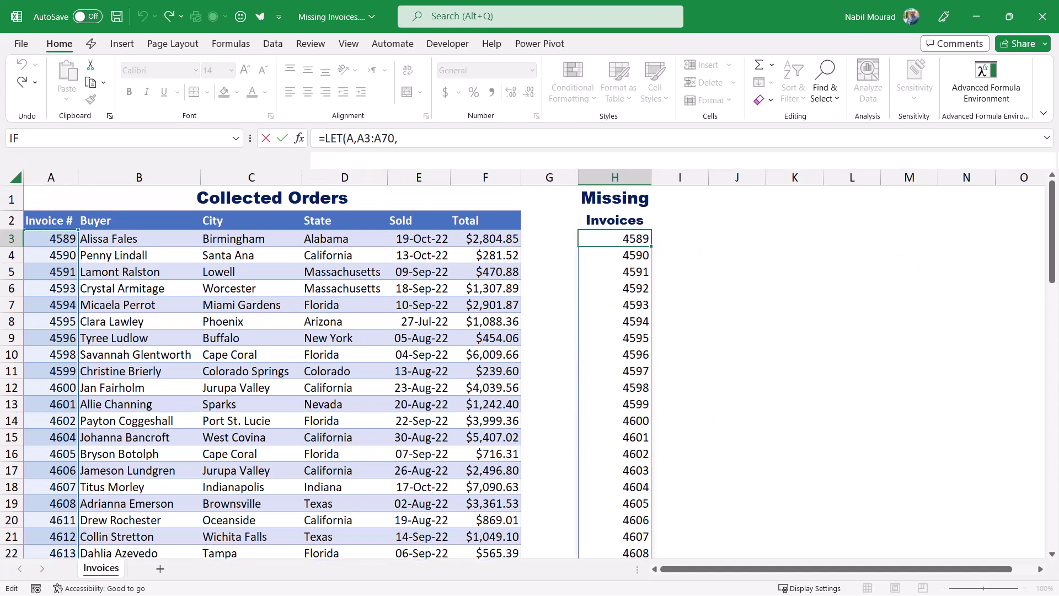
left_click(562, 155)
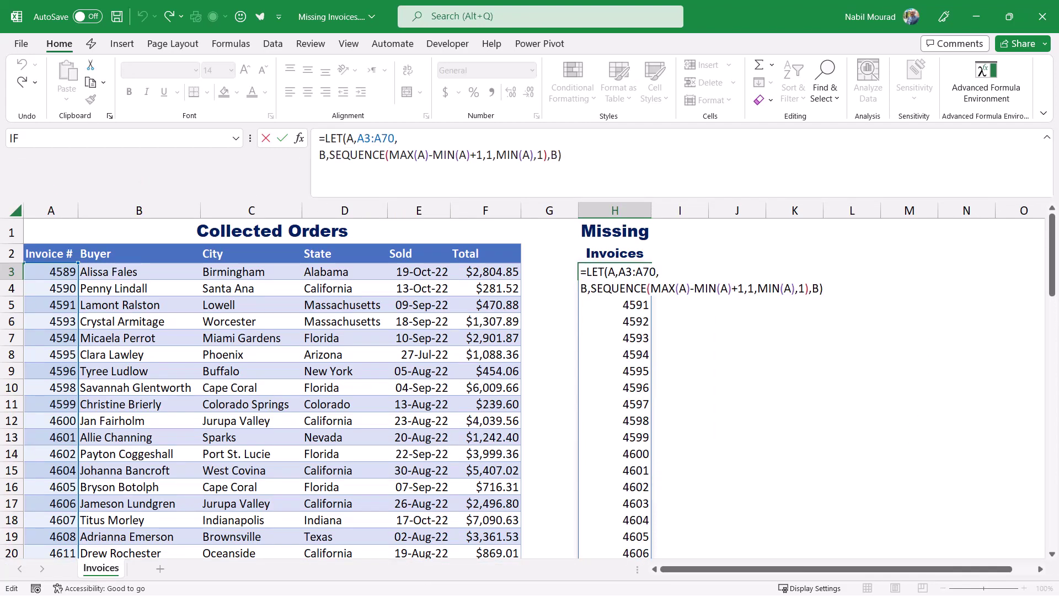
key("BackSpace")
key("BackSpace")
key("alt+Return")
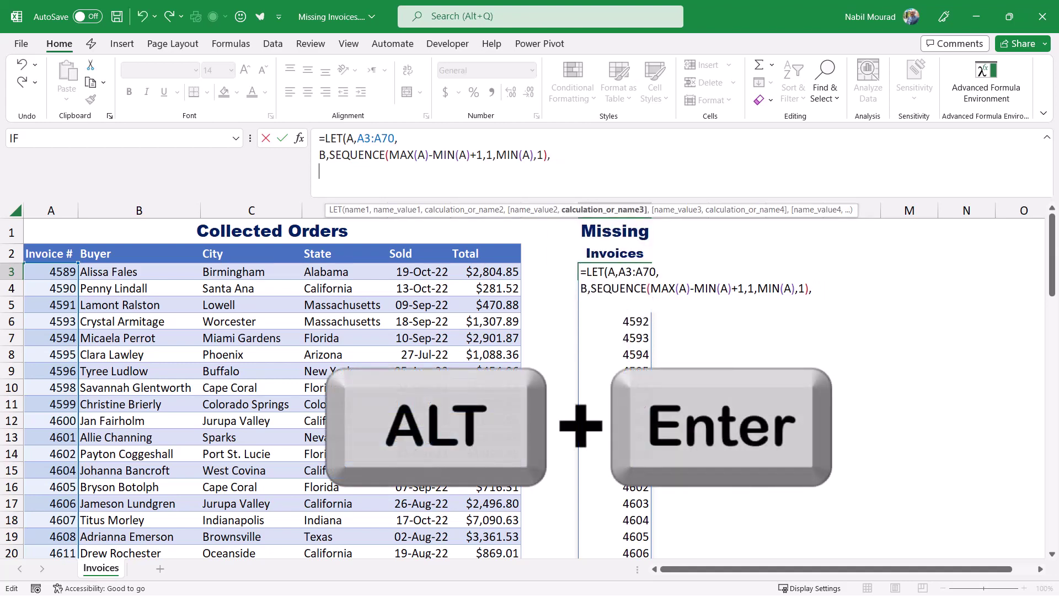
Add the final line FILTER(B,ISNA(XMATCH(B,A))) so only missing invoices spill
type("F")
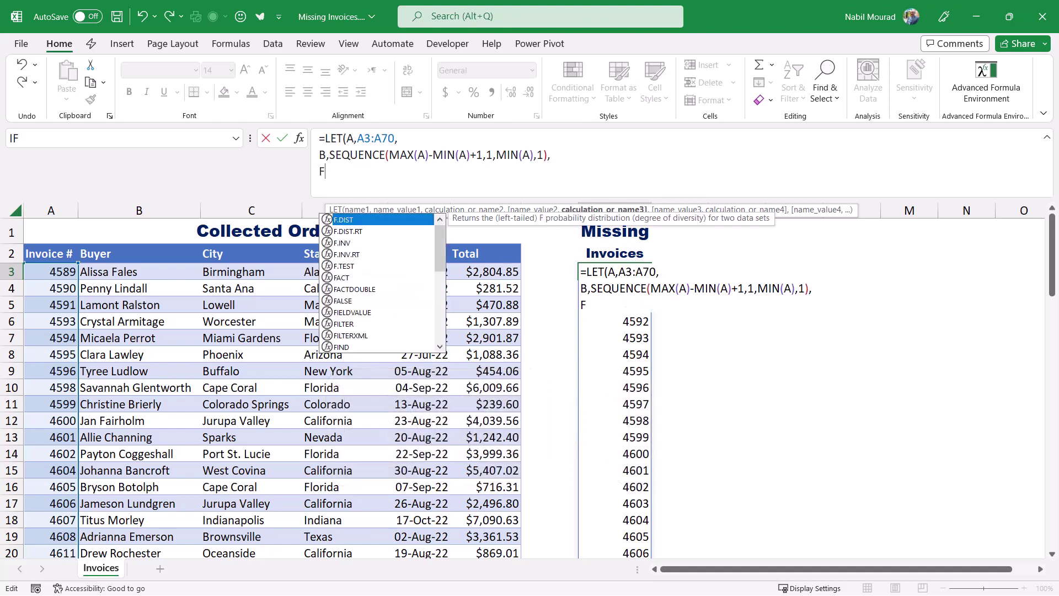
type("IL")
key("Tab")
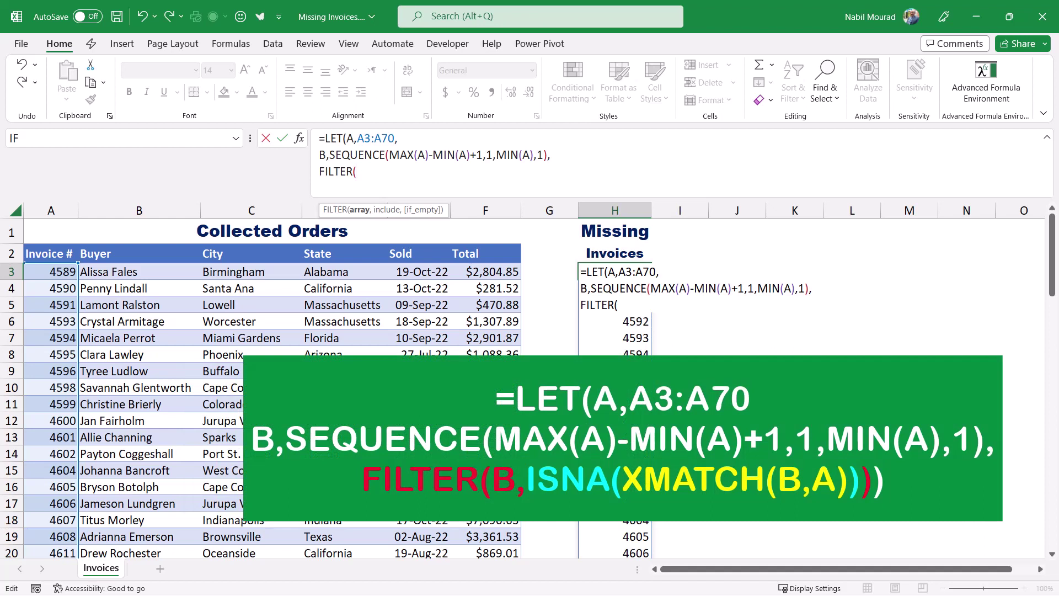
type("B,")
type("isna(")
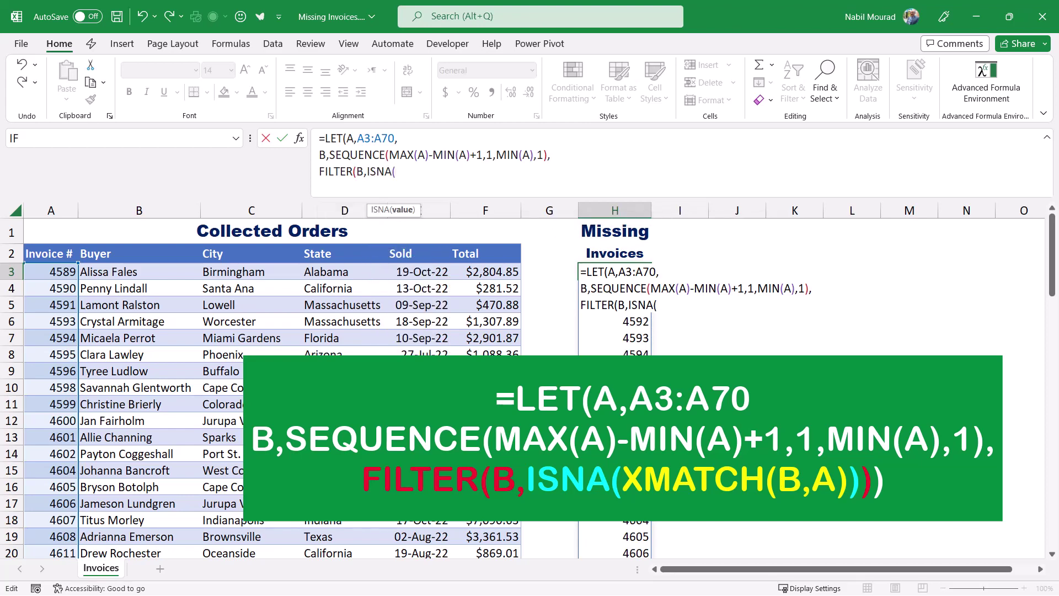
type("xma")
key("Tab")
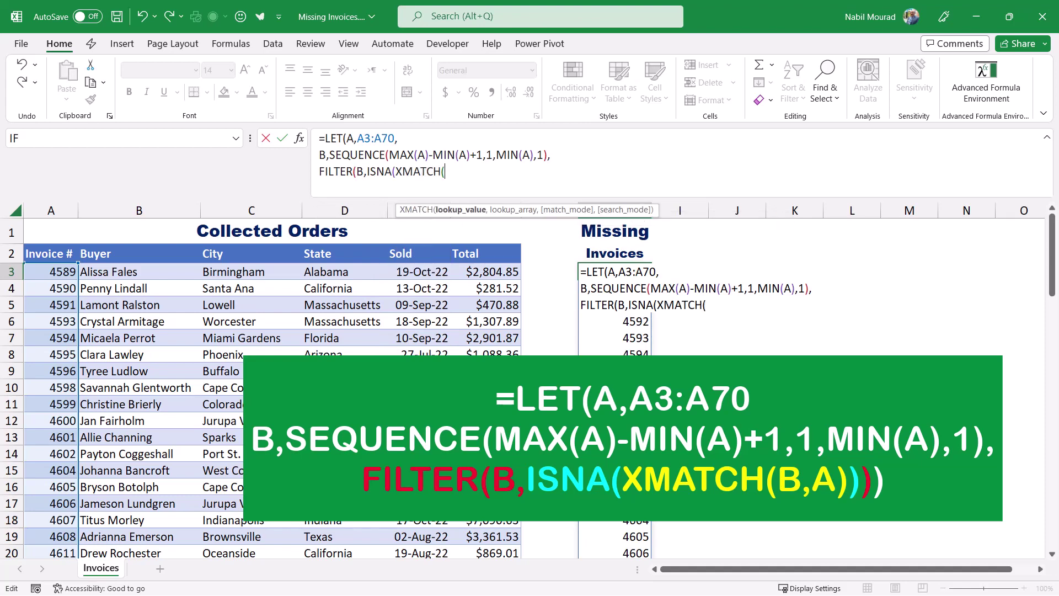
type("B,")
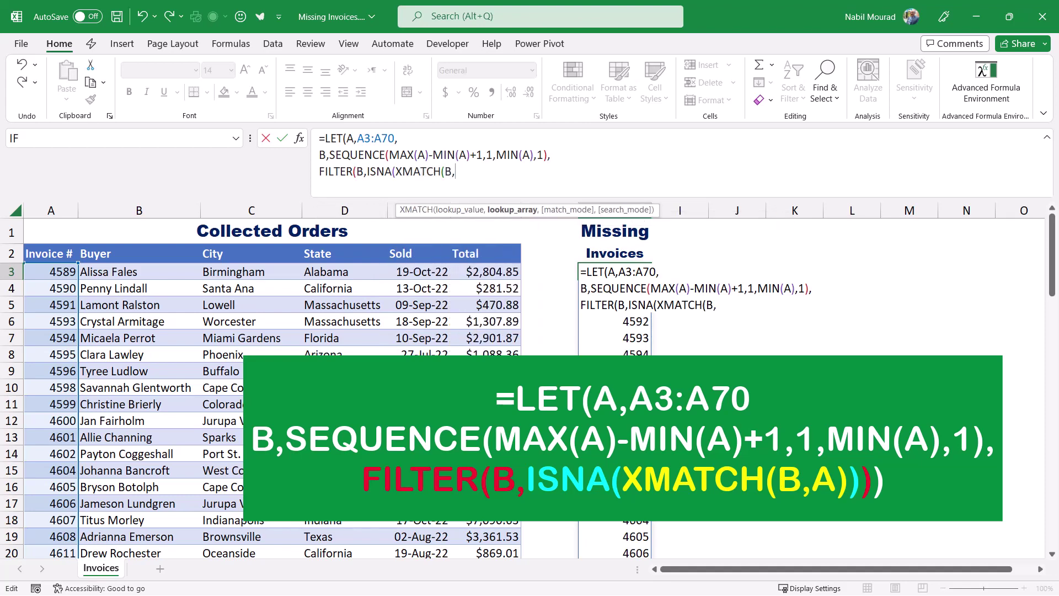
type("A")
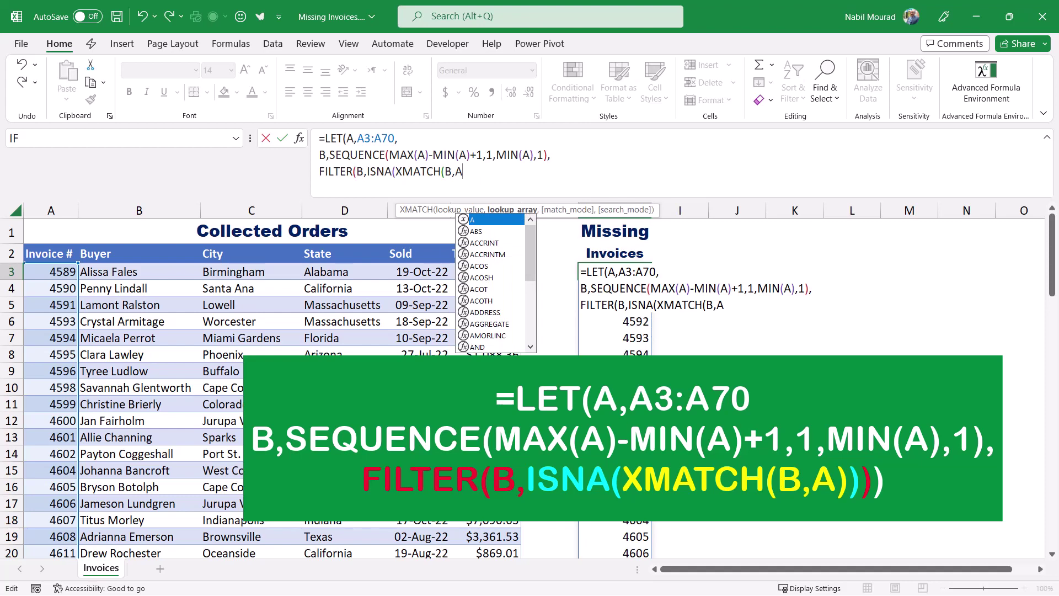
type(")")
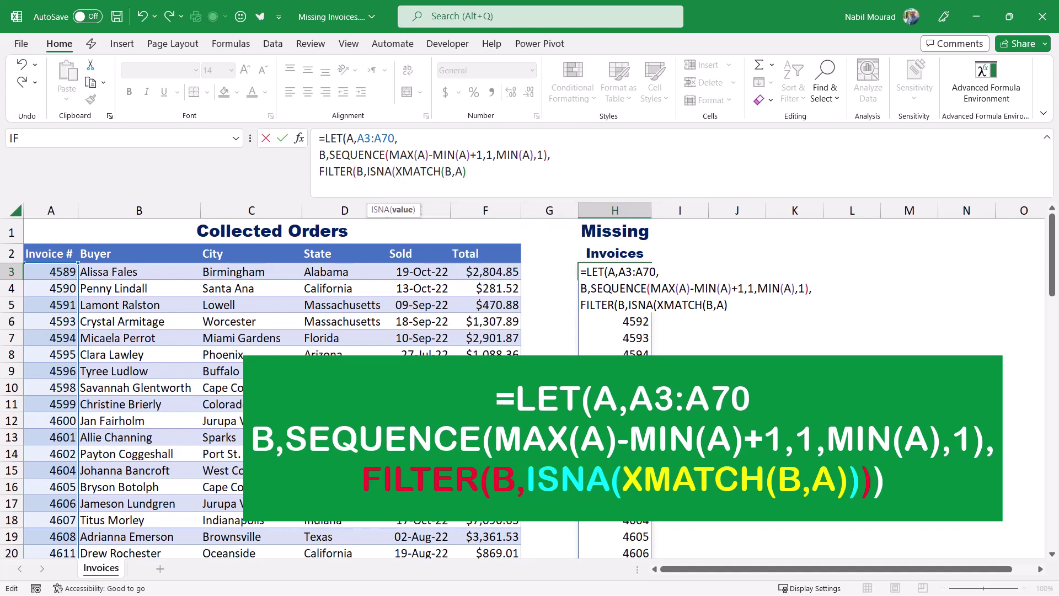
type(")")
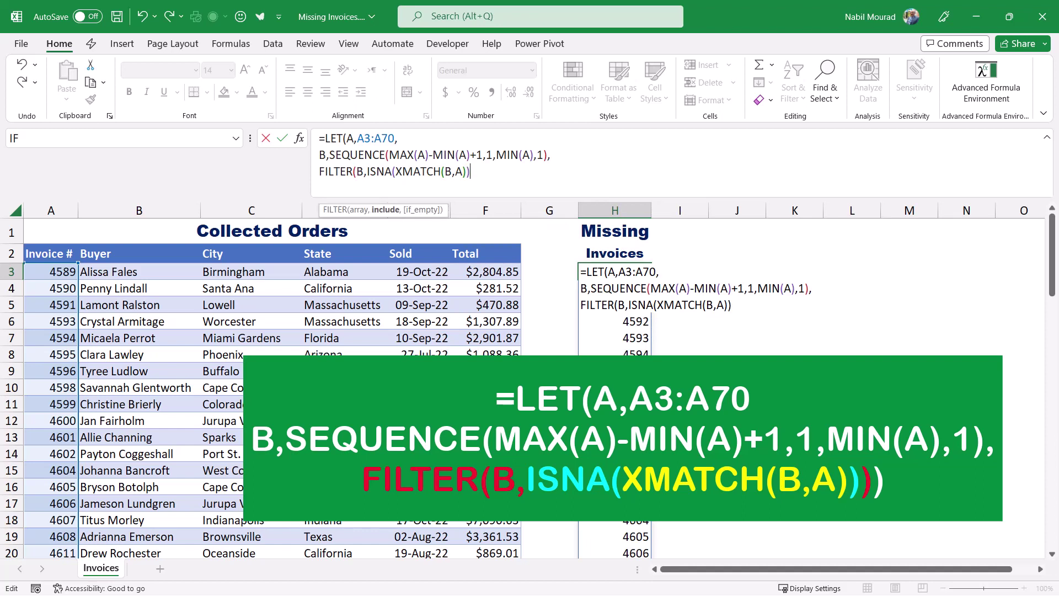
type(")")
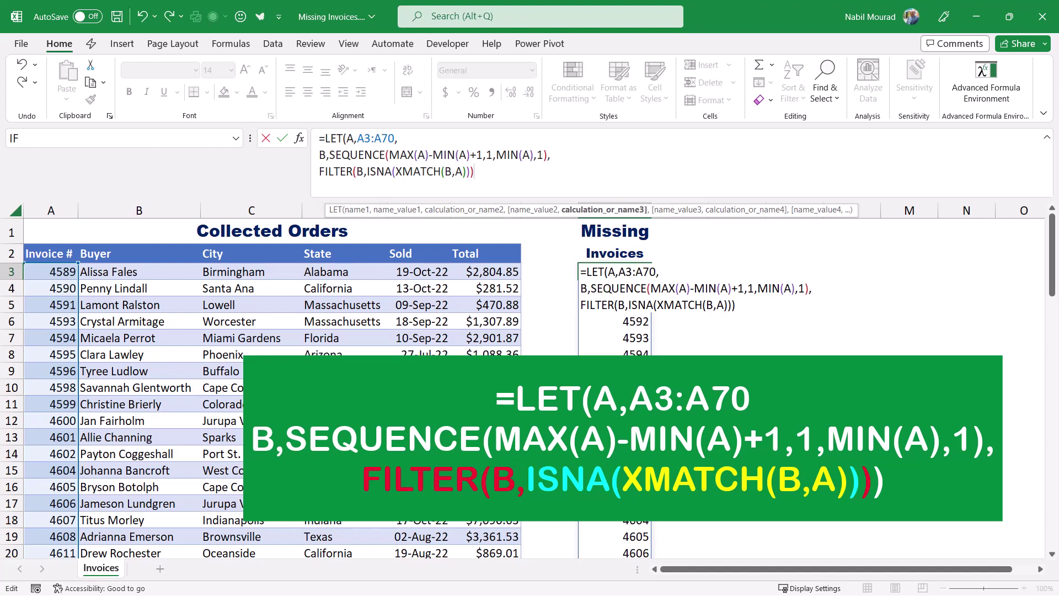
type(")")
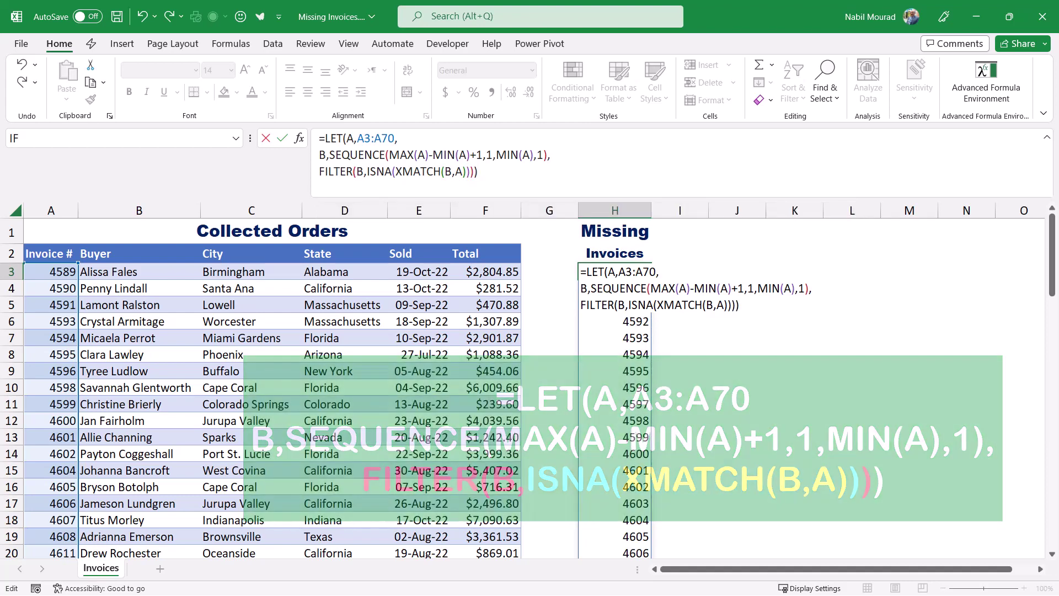
key("Return")
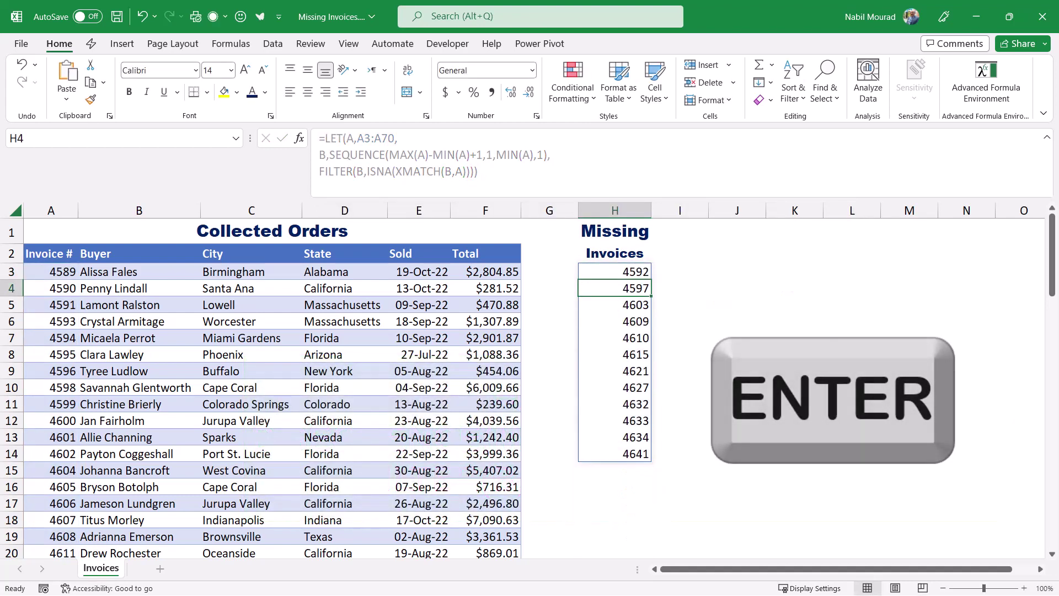